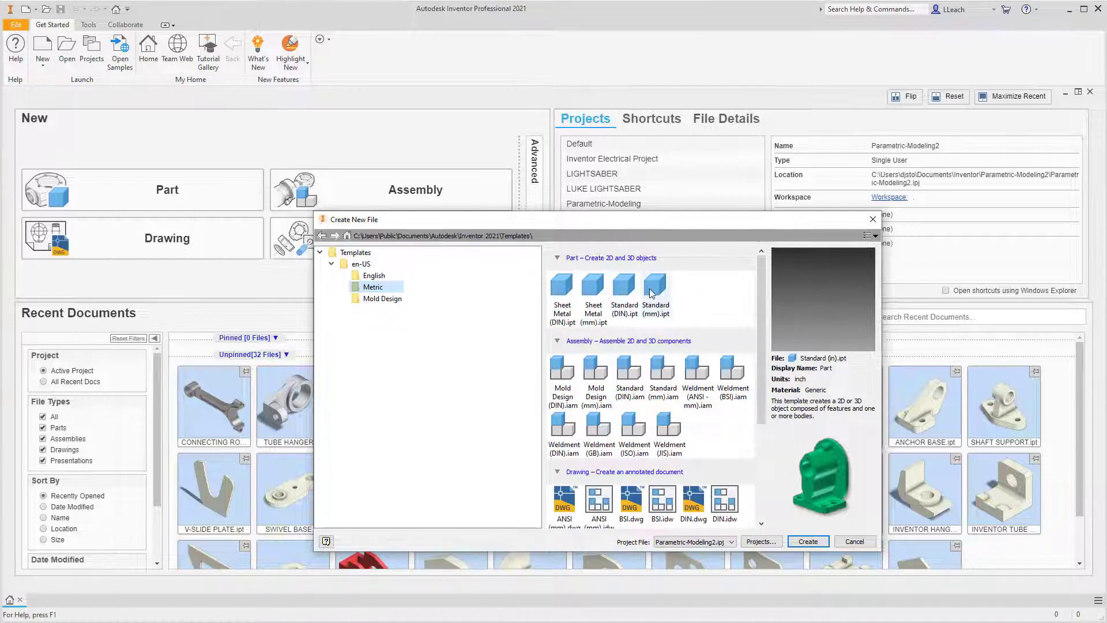
Create a new part from the metric Standard (mm).ipt template and start a 2D sketch on the horizontal XZ plane.
left_click(665, 314)
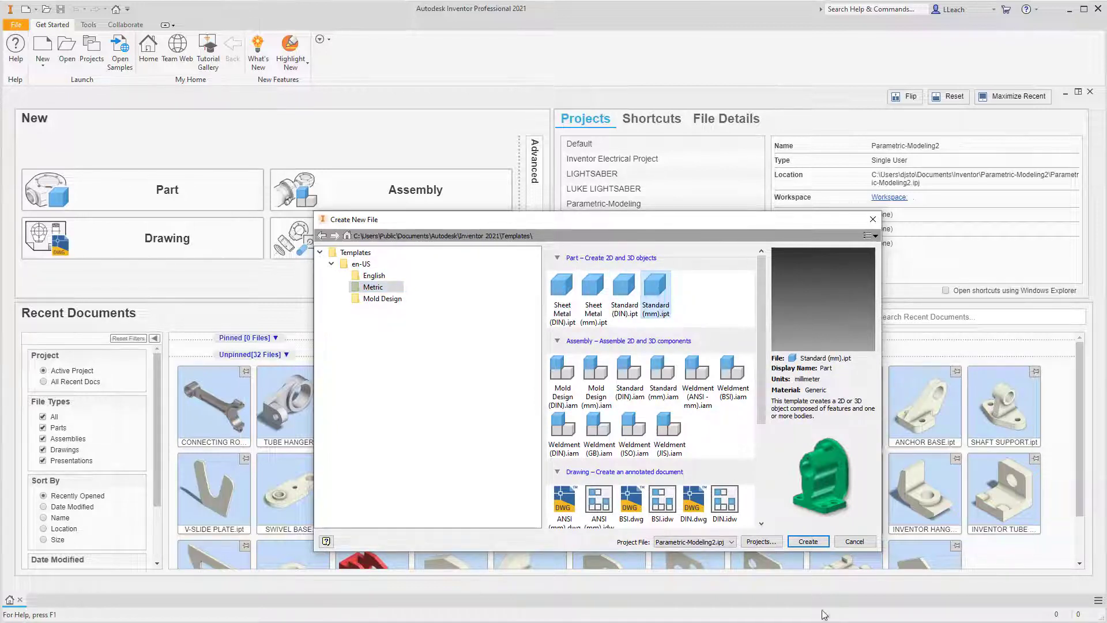
left_click(810, 542)
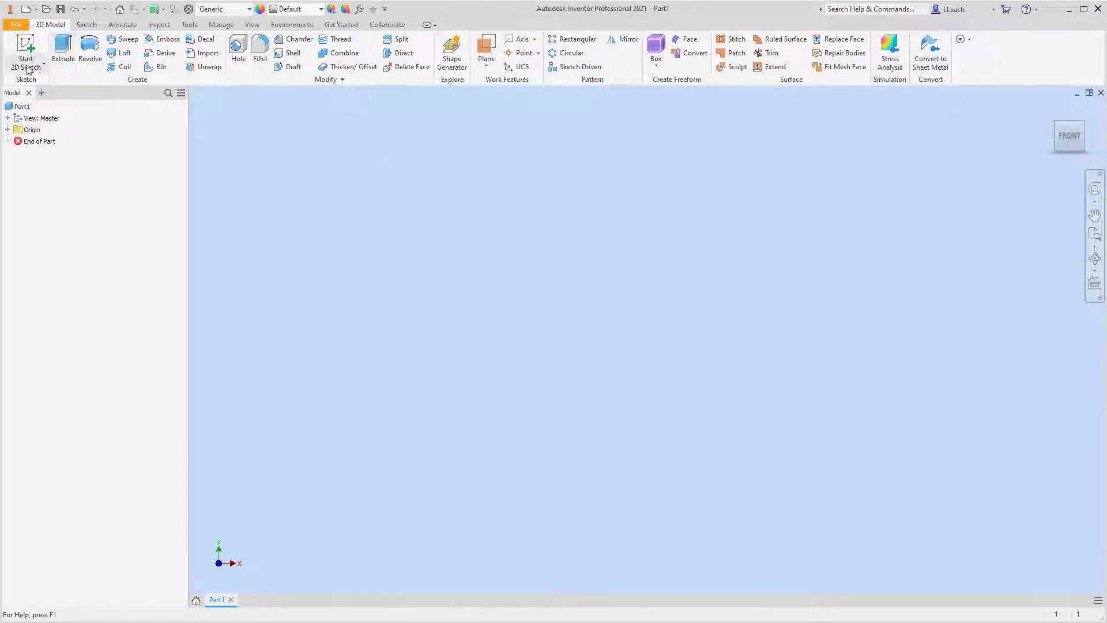
left_click(43, 64)
left_click(42, 86)
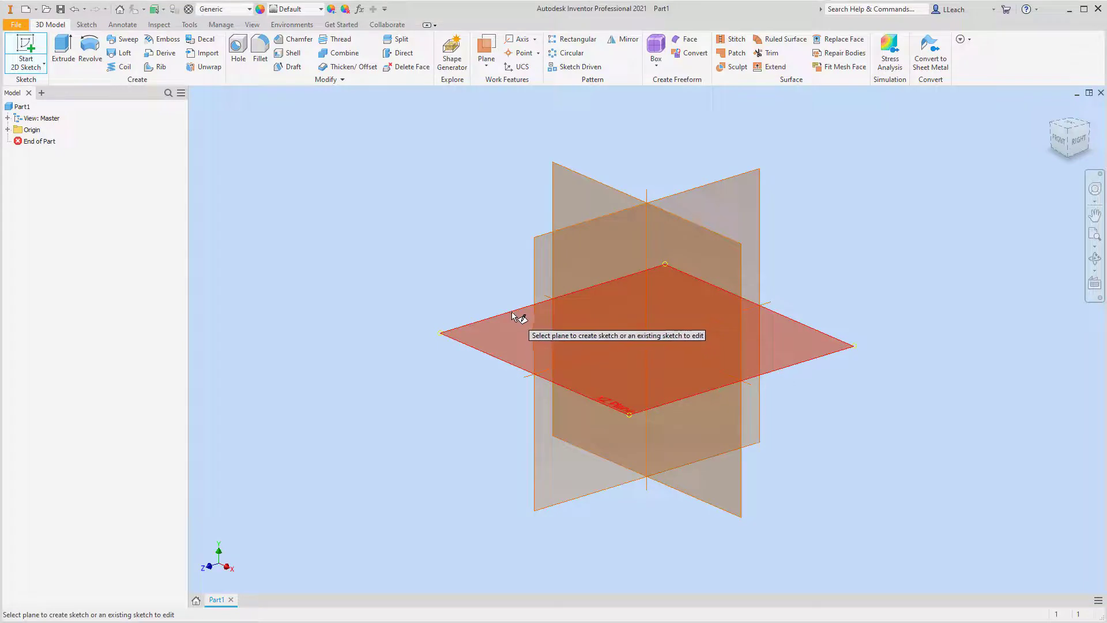
left_click(514, 312)
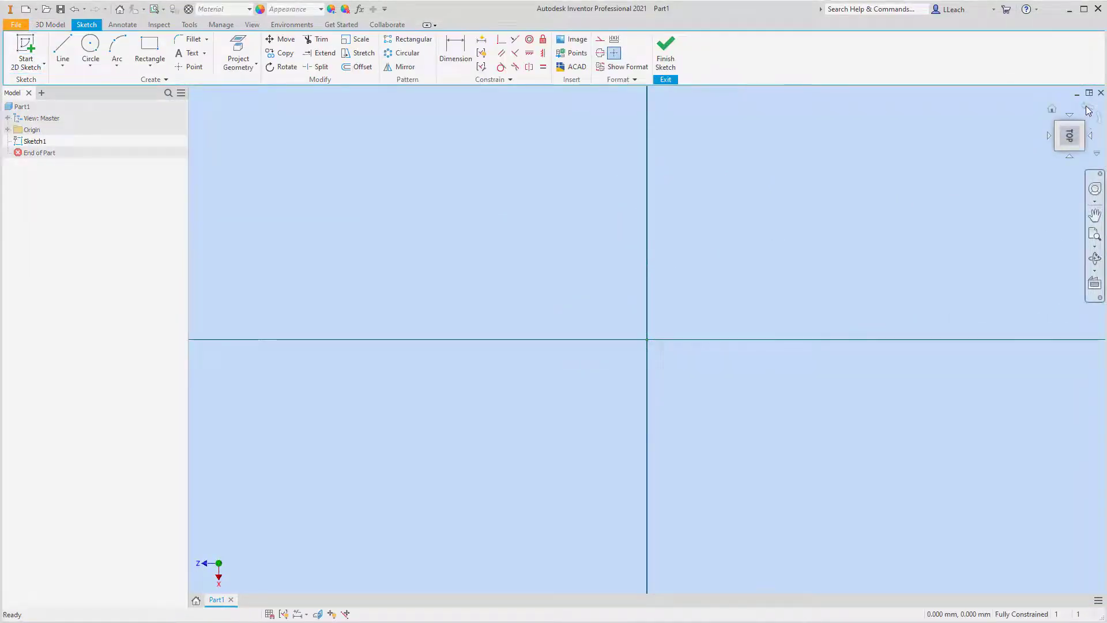
left_click(1087, 110)
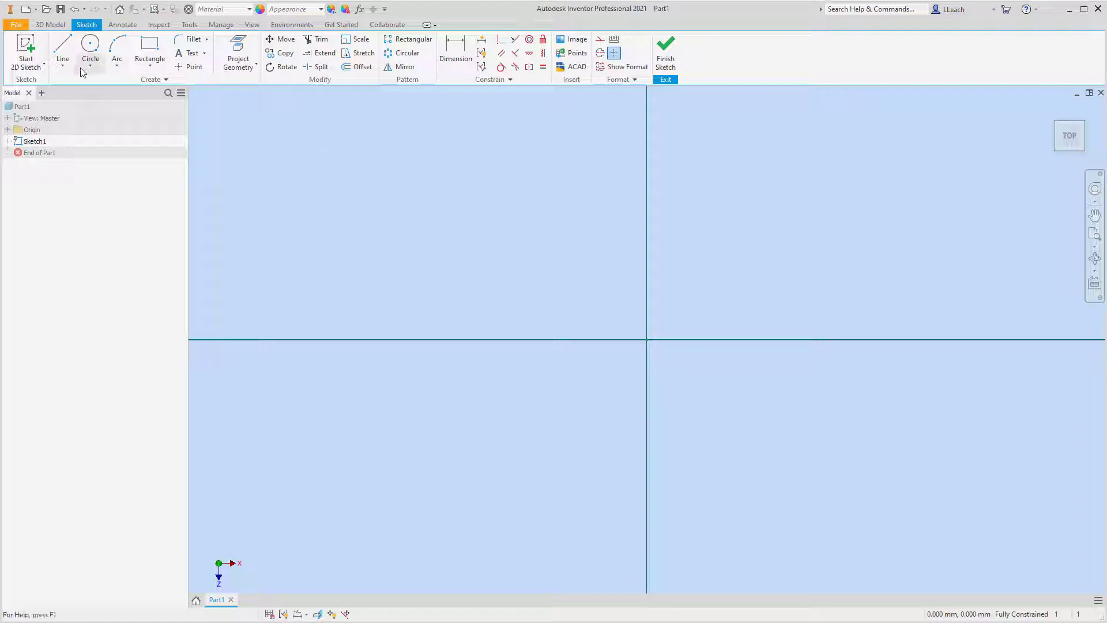
Draw a 60 mm vertical line upward from the origin.
left_click(65, 63)
left_click(86, 92)
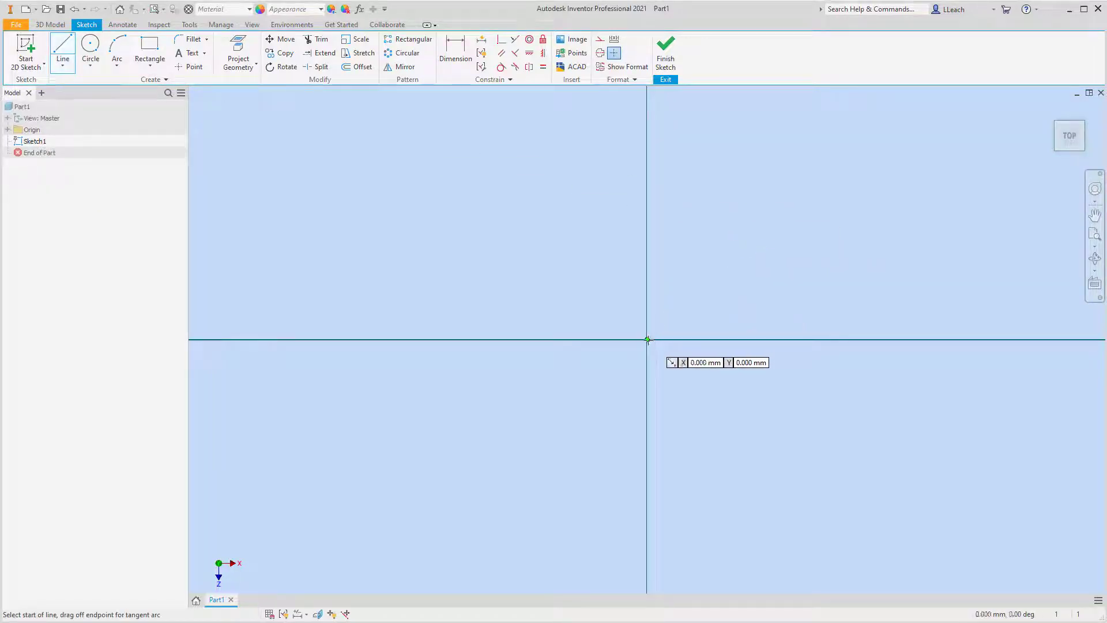
left_click(647, 339)
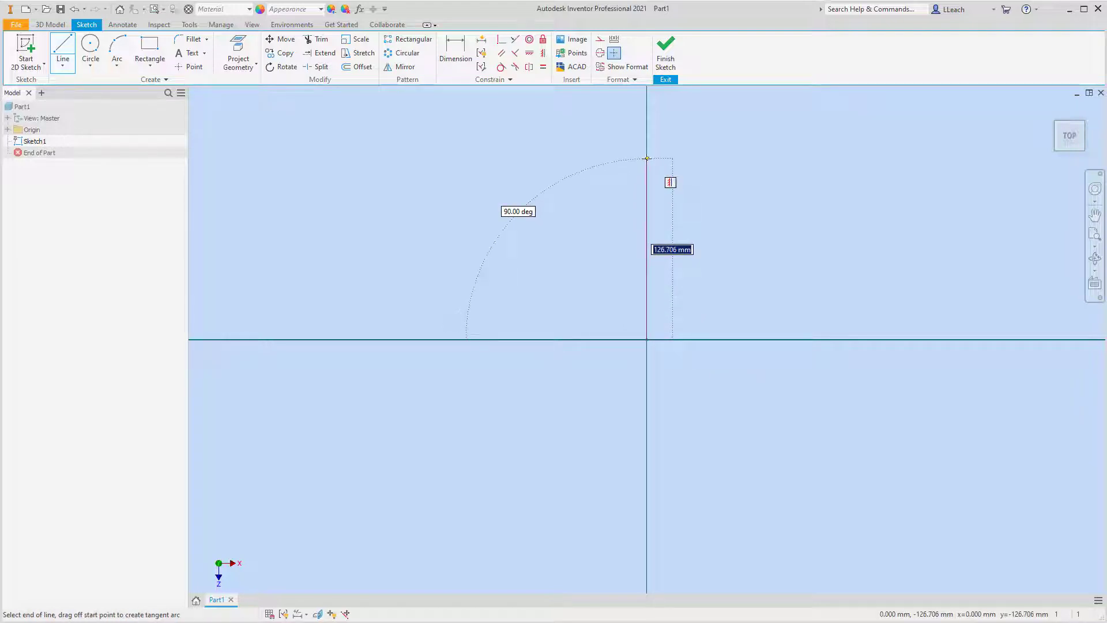
type("60")
key("Return")
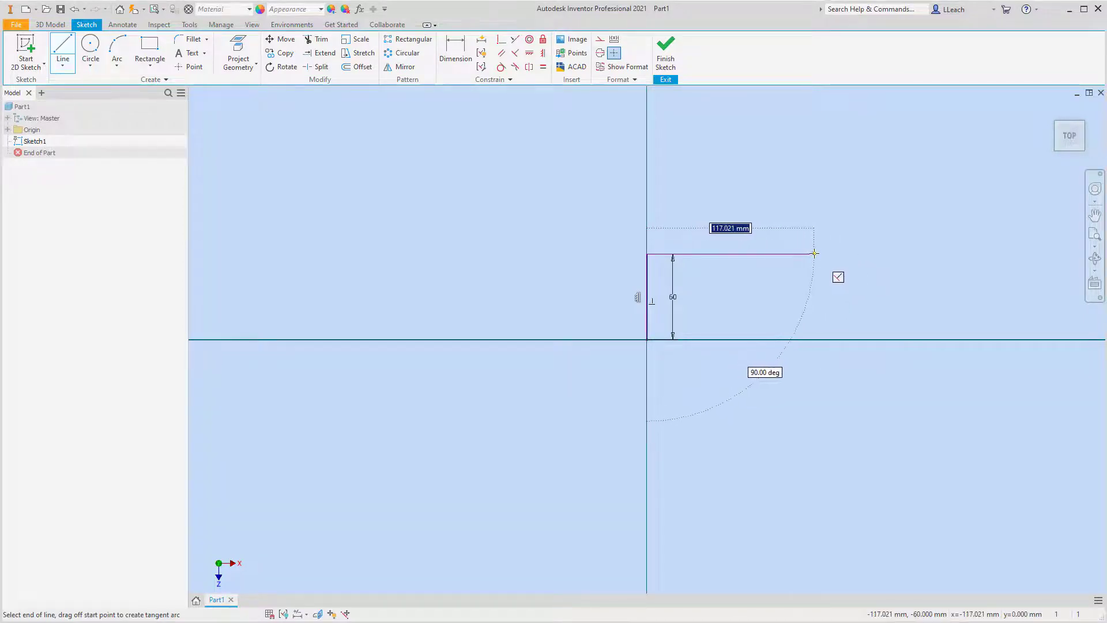
Continue into a closed six-sided outline: horizontal upper edge, long edge sloping down about 30°, short end edge, sloping return and lower edge about 117 mm.
left_click(821, 254)
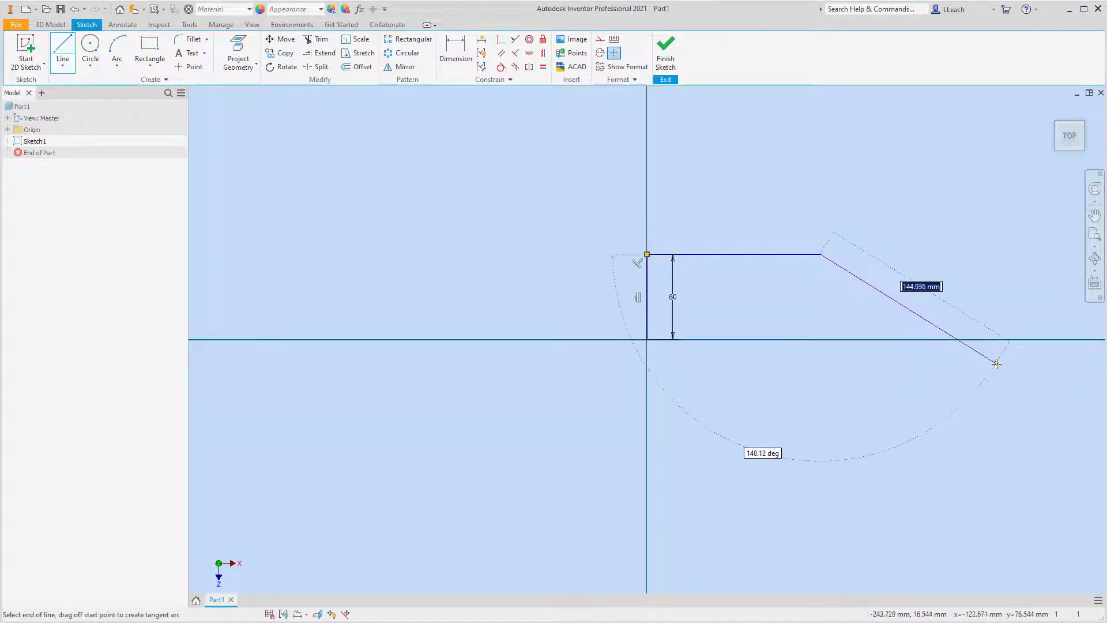
left_click(1014, 368)
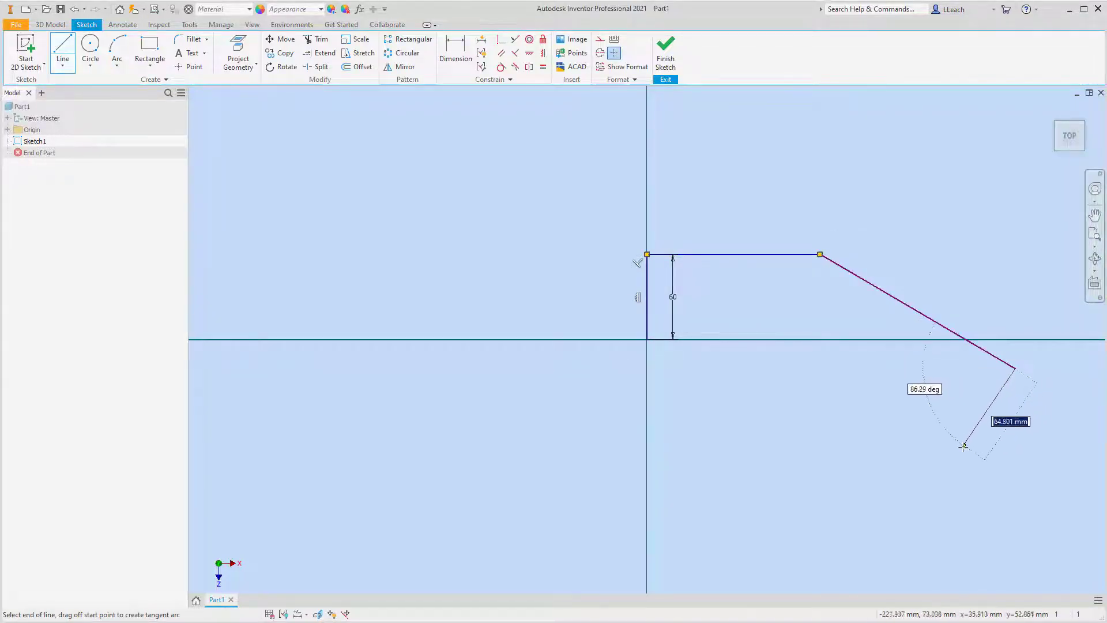
left_click(954, 462)
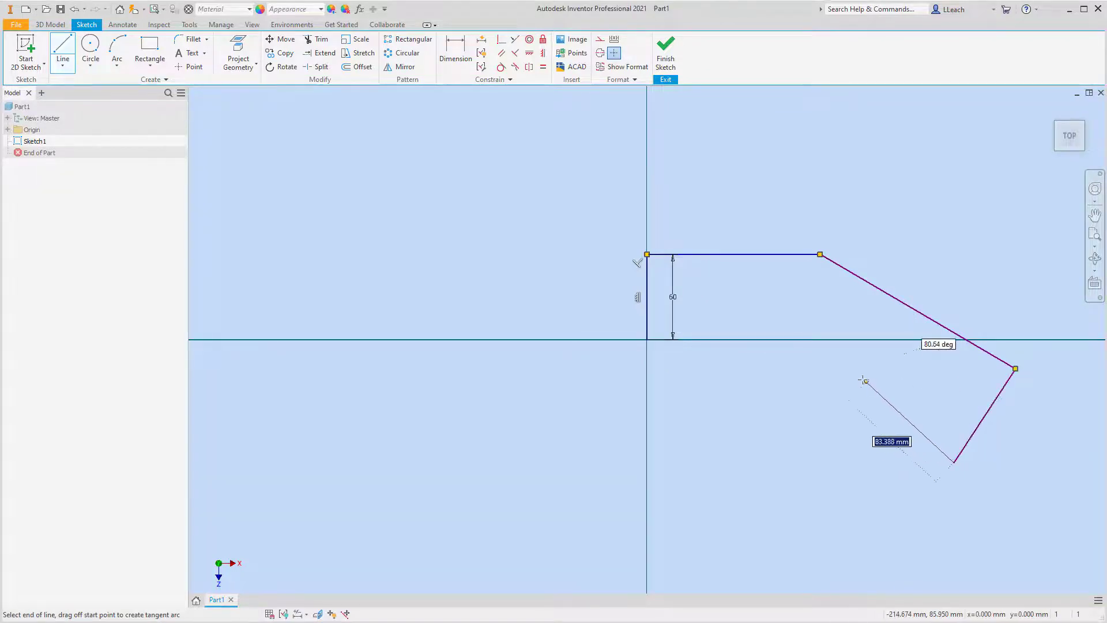
left_click(813, 339)
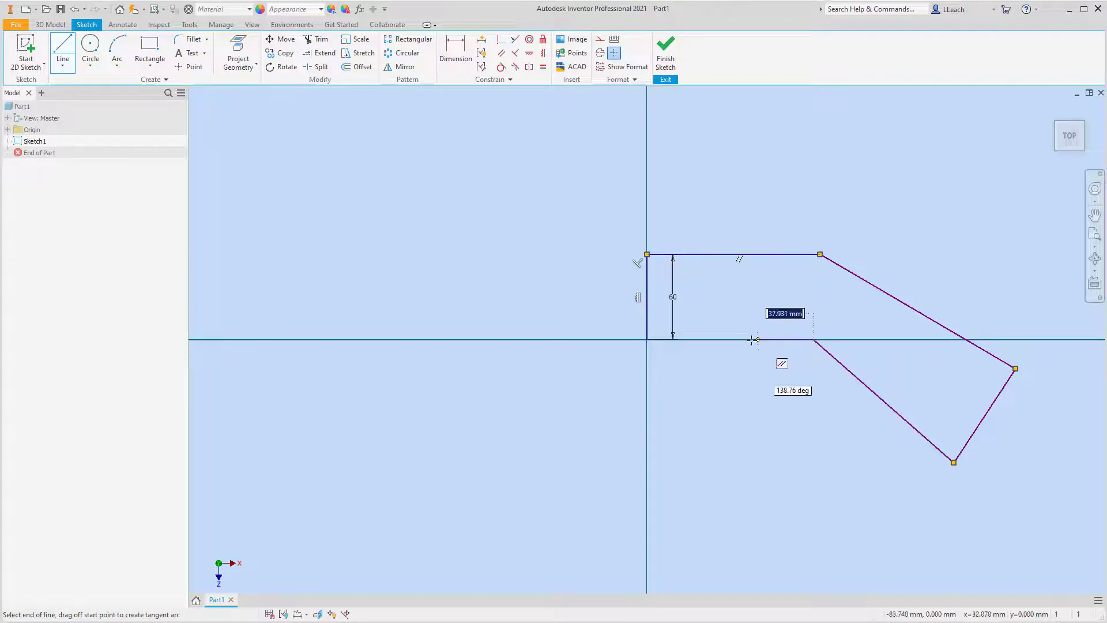
left_click(647, 340)
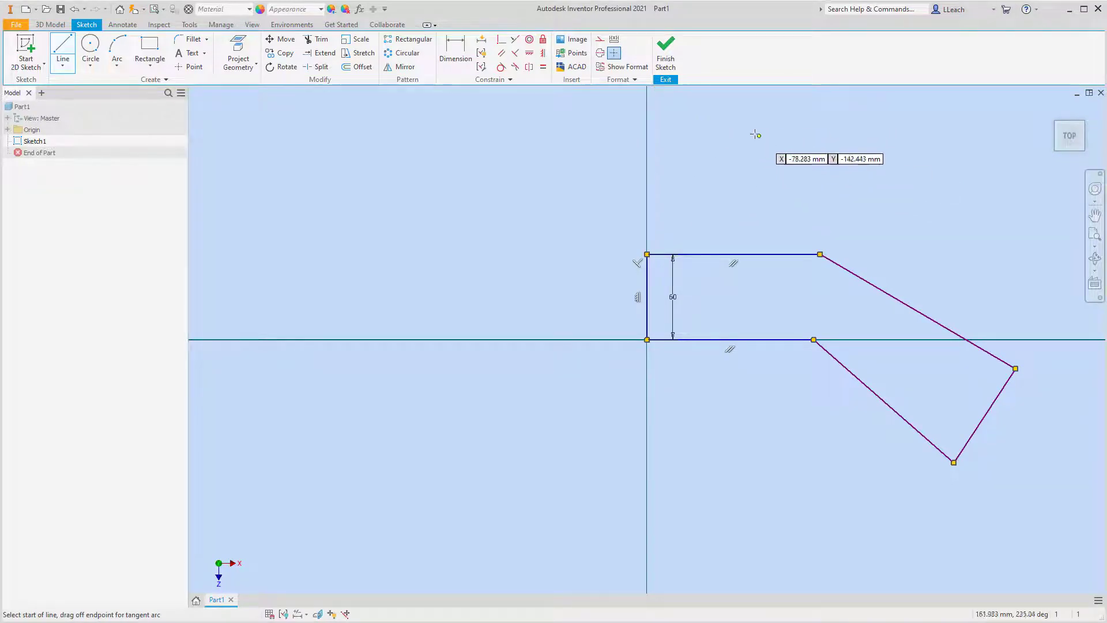
Dimension the lower horizontal edge starting at the origin to 60 mm.
left_click(461, 62)
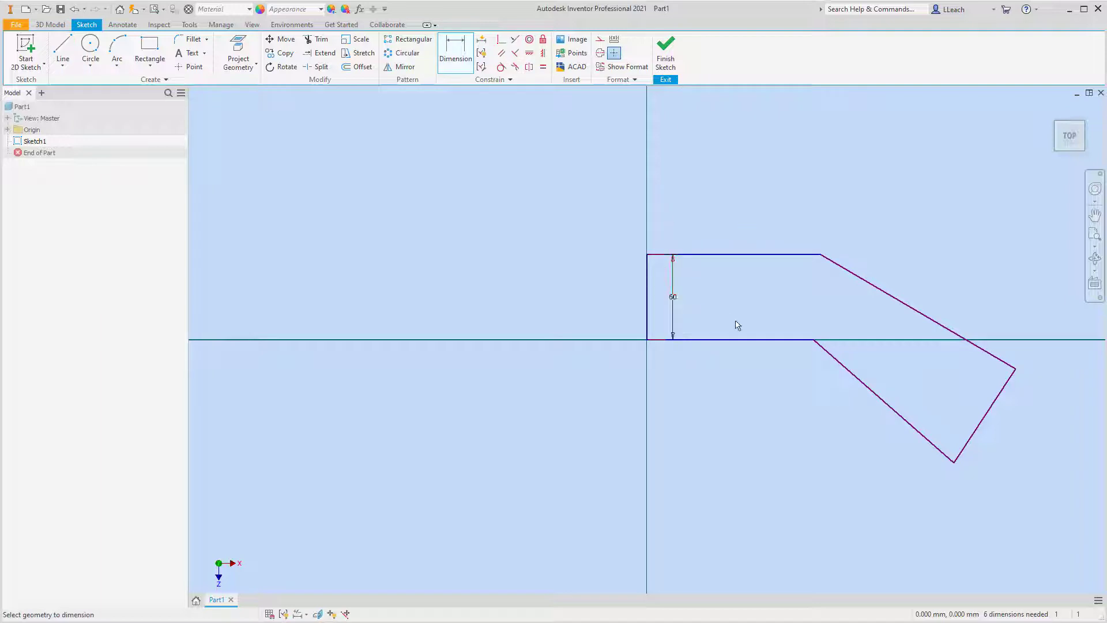
left_click(748, 340)
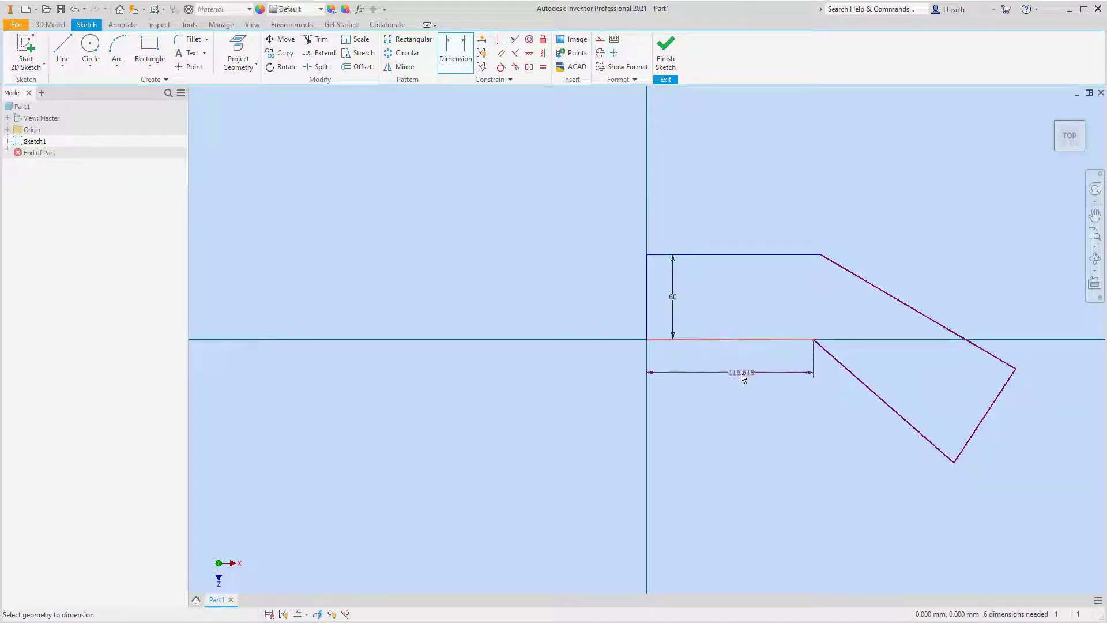
left_click(732, 379)
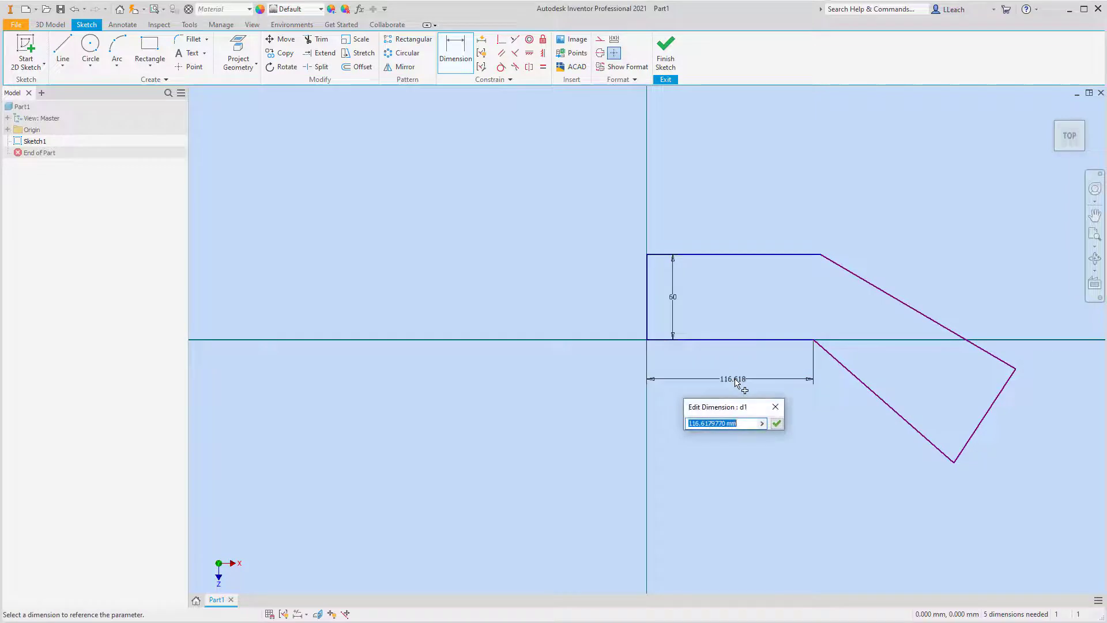
type("60")
key("Return")
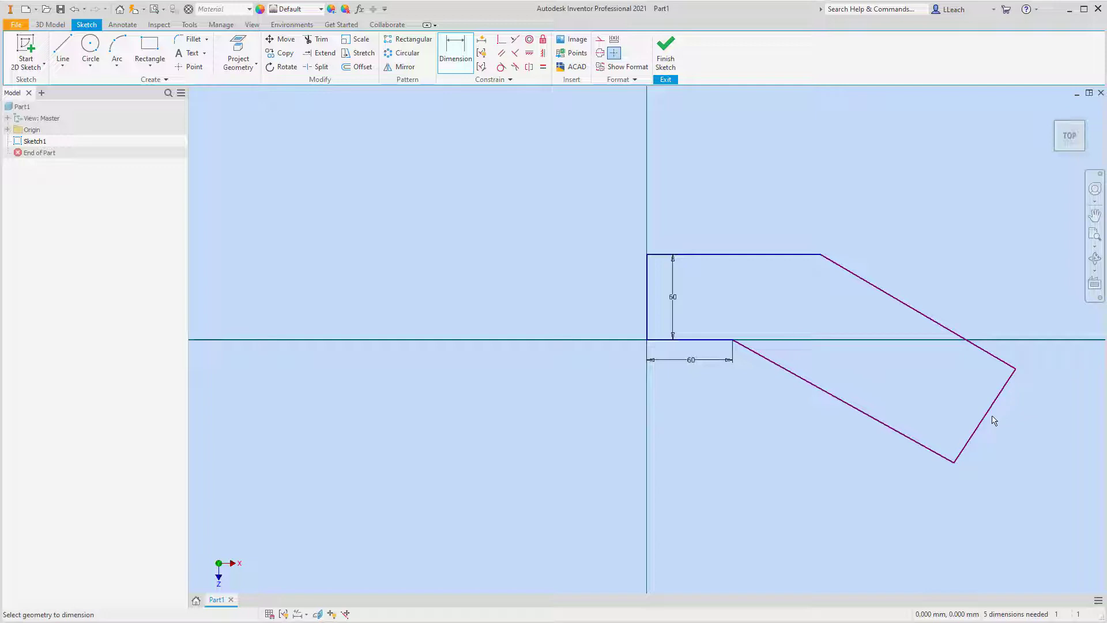
Add a 45° angle dimension between the upper horizontal edge and the outer sloping edge.
left_click(810, 255)
left_click(853, 274)
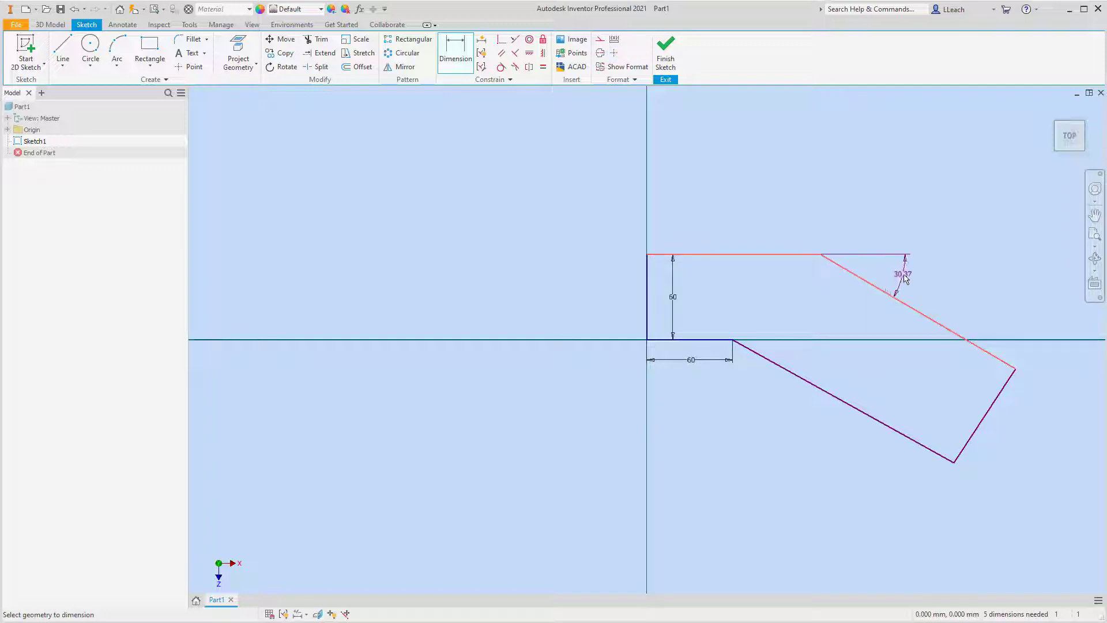
left_click(905, 278)
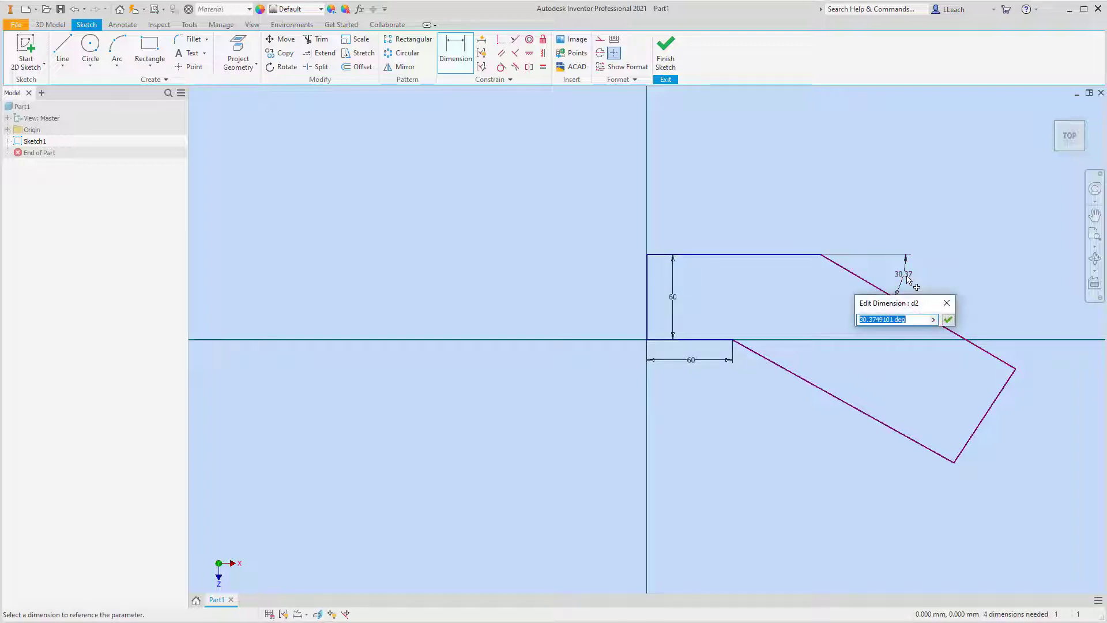
type("45")
key("Return")
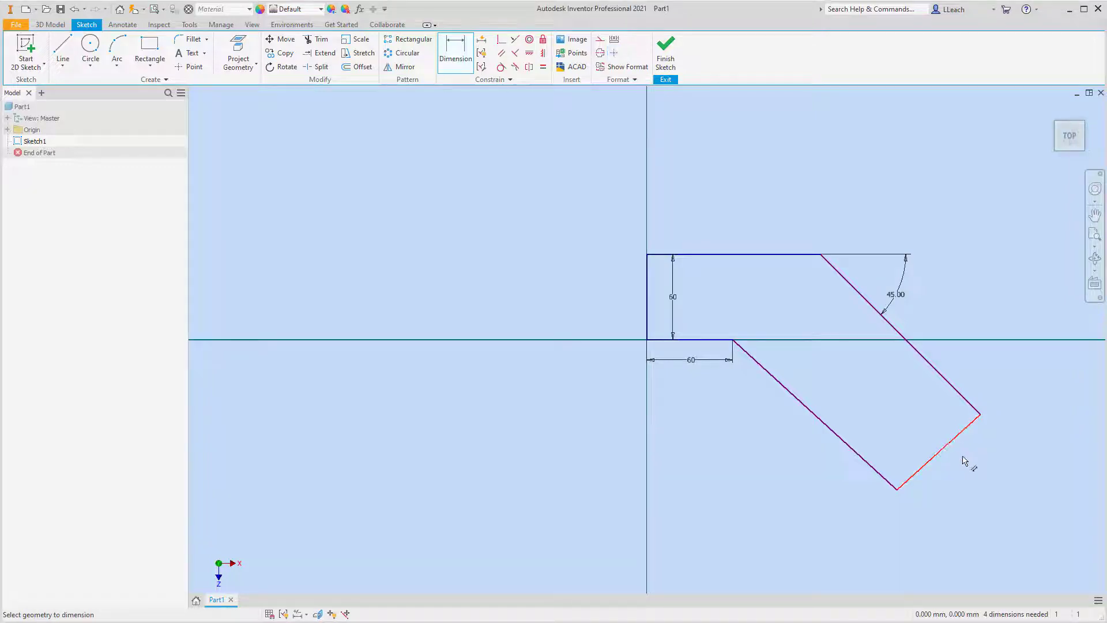
Dimension the short end edge of the angled leg to 75 mm.
left_click(947, 445)
left_click(969, 468)
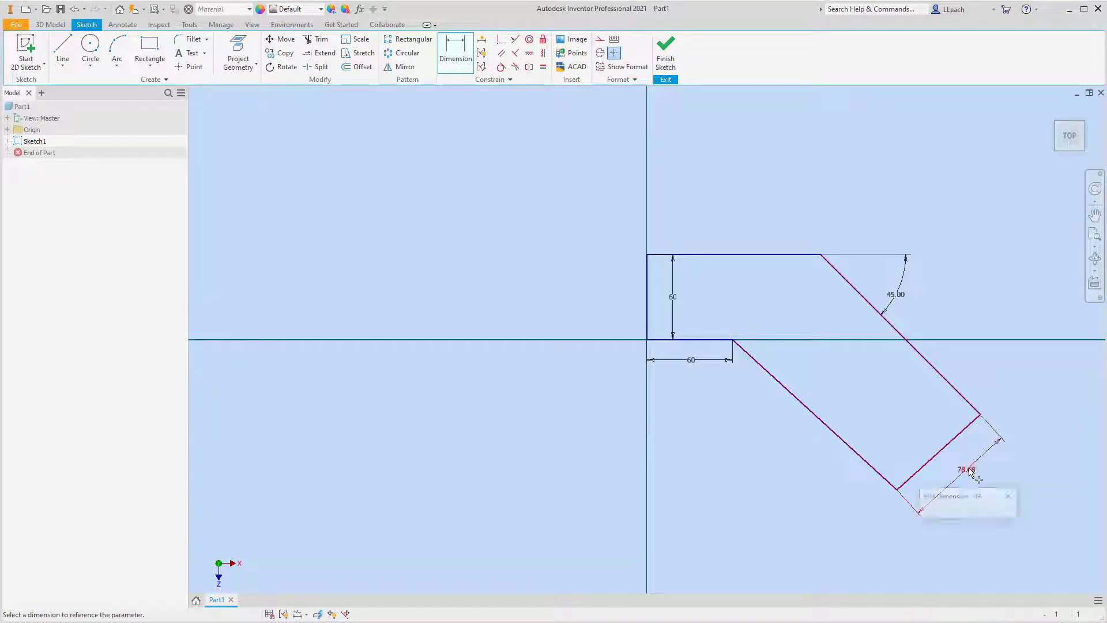
type("7")
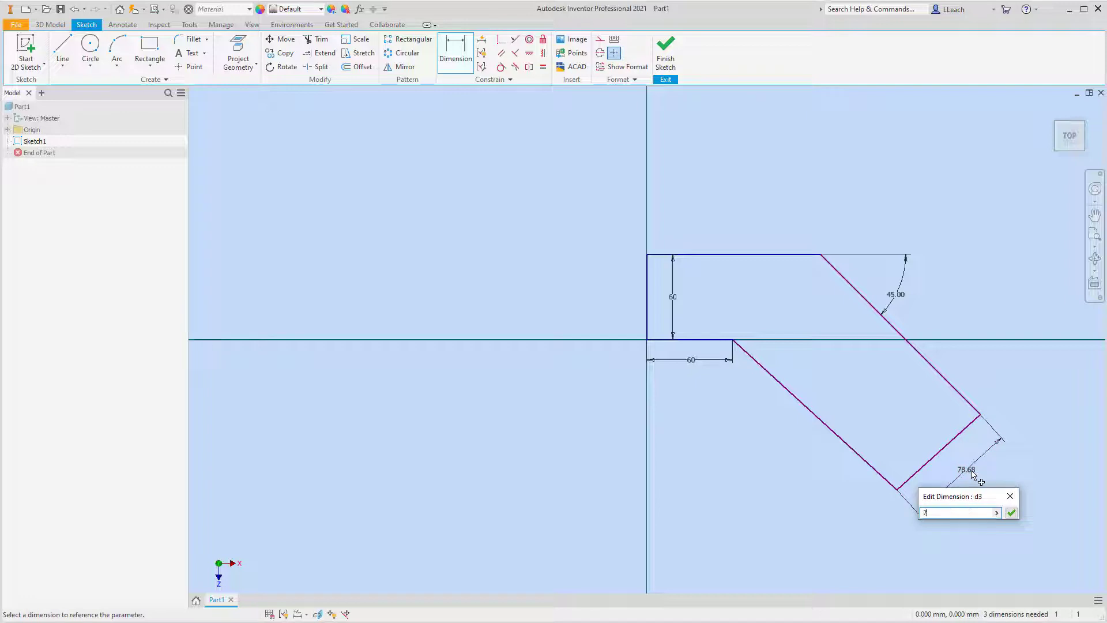
type("5")
key("Return")
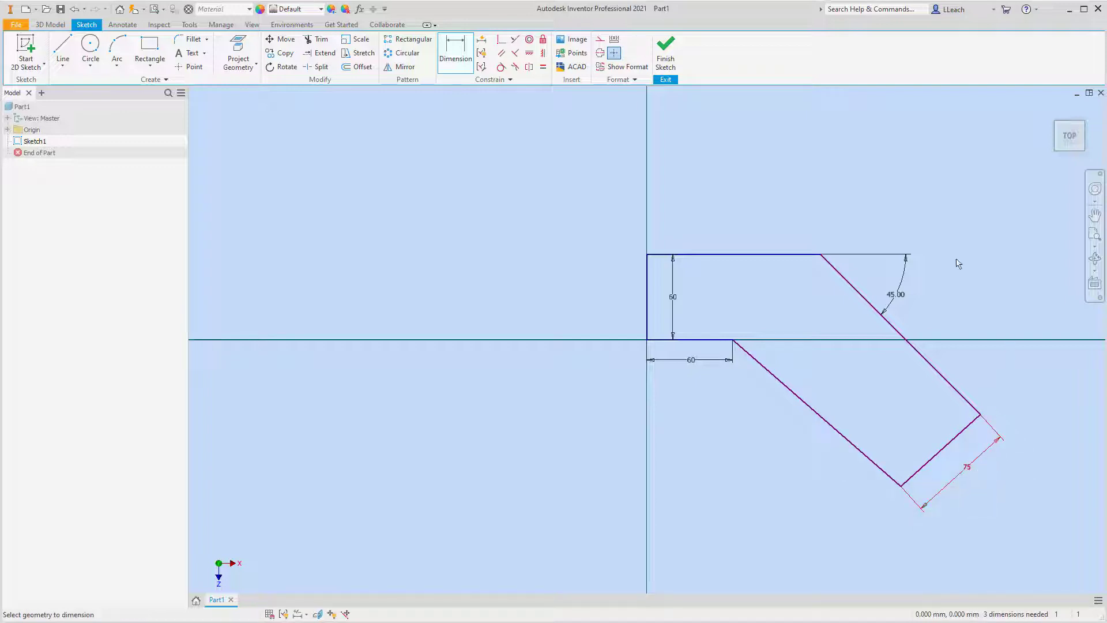
Make the short end edge perpendicular to both the outer and the inner sloping edges of the angled leg.
left_click(514, 55)
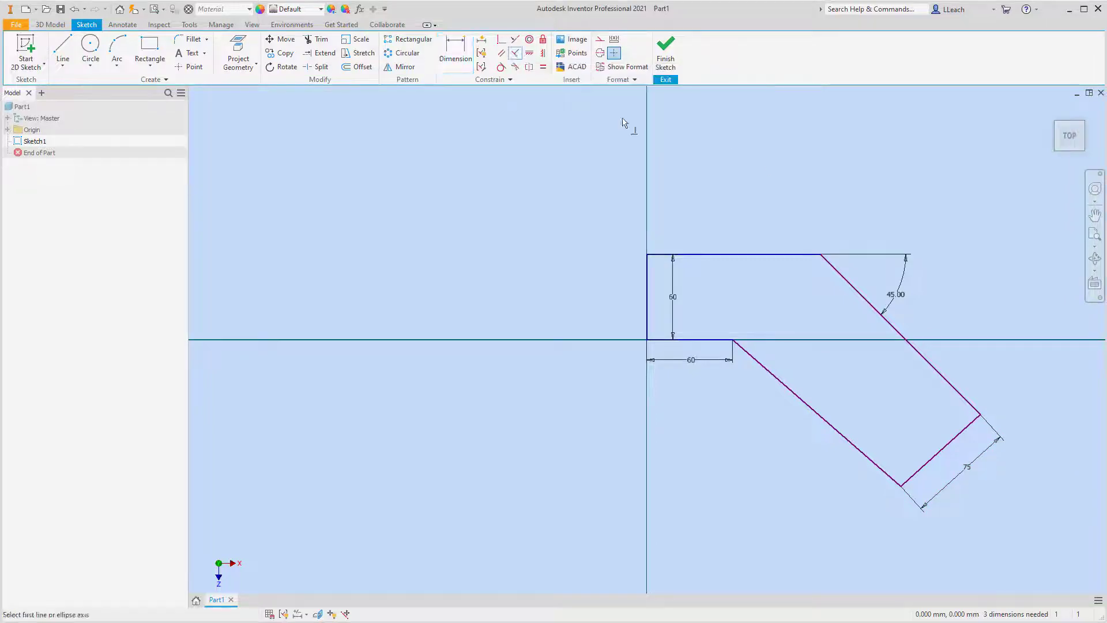
left_click(932, 370)
left_click(967, 434)
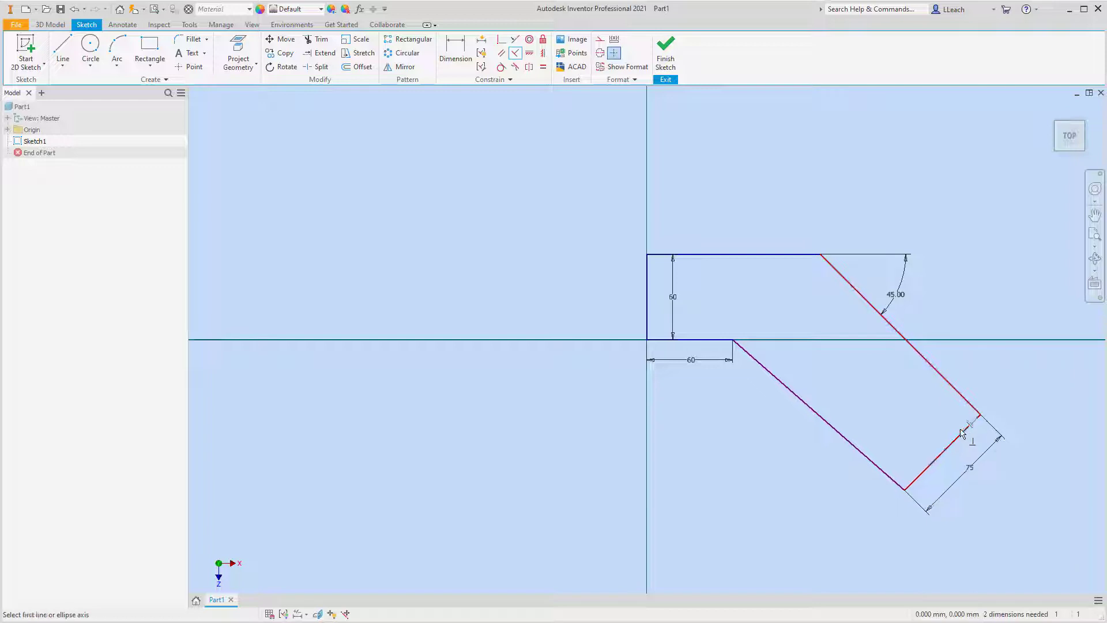
left_click(939, 460)
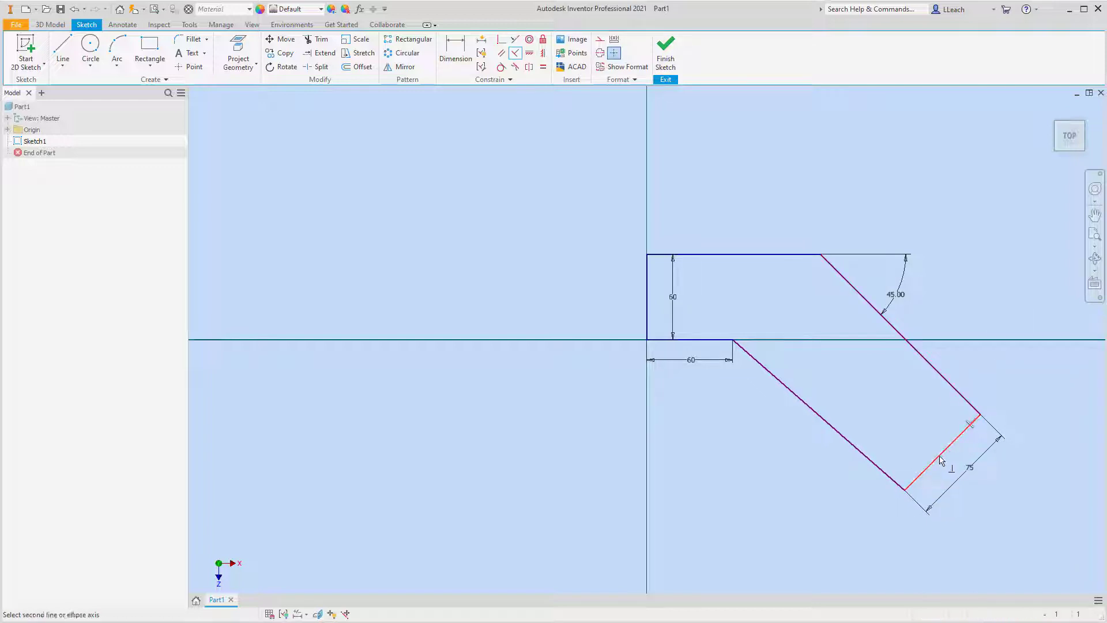
left_click(873, 465)
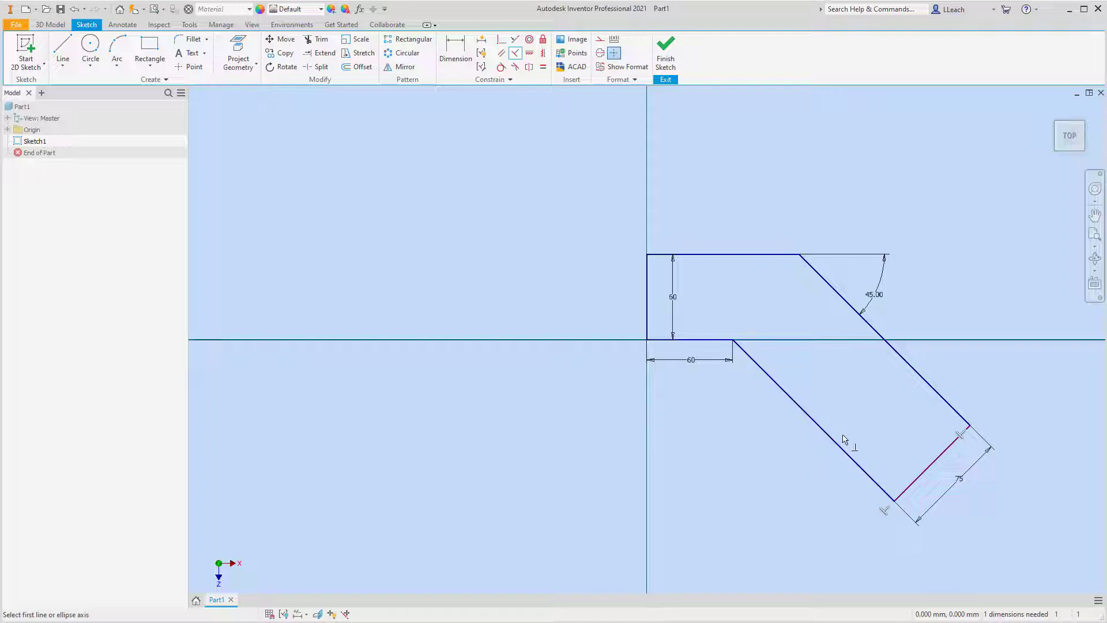
Dimension the inner sloping edge of the angled leg to 115 mm.
left_click(455, 53)
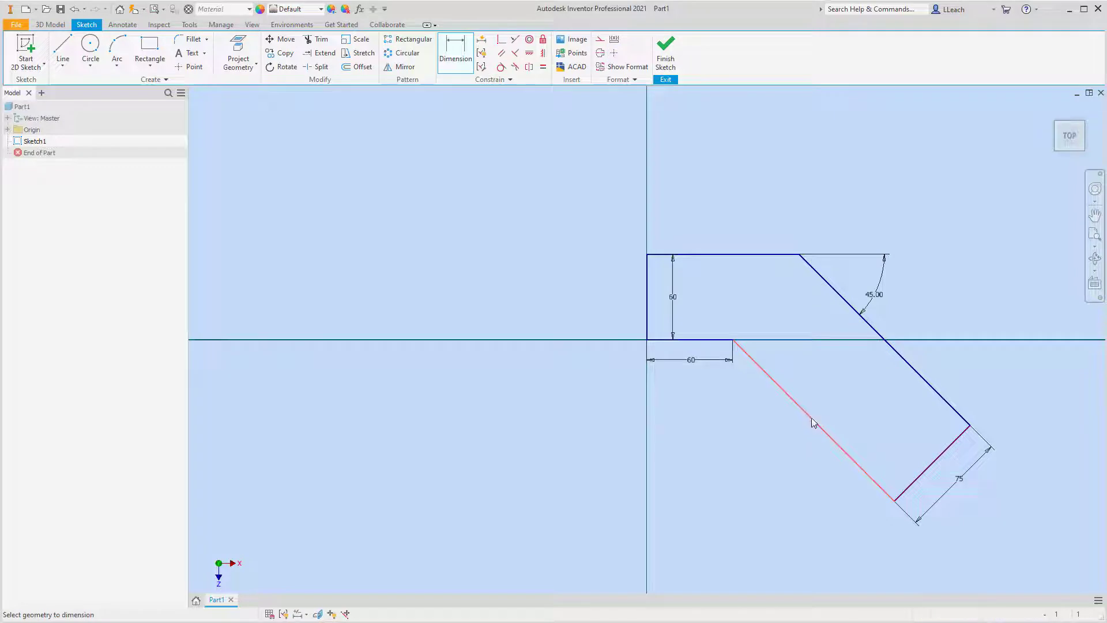
left_click(811, 422)
left_click(792, 445)
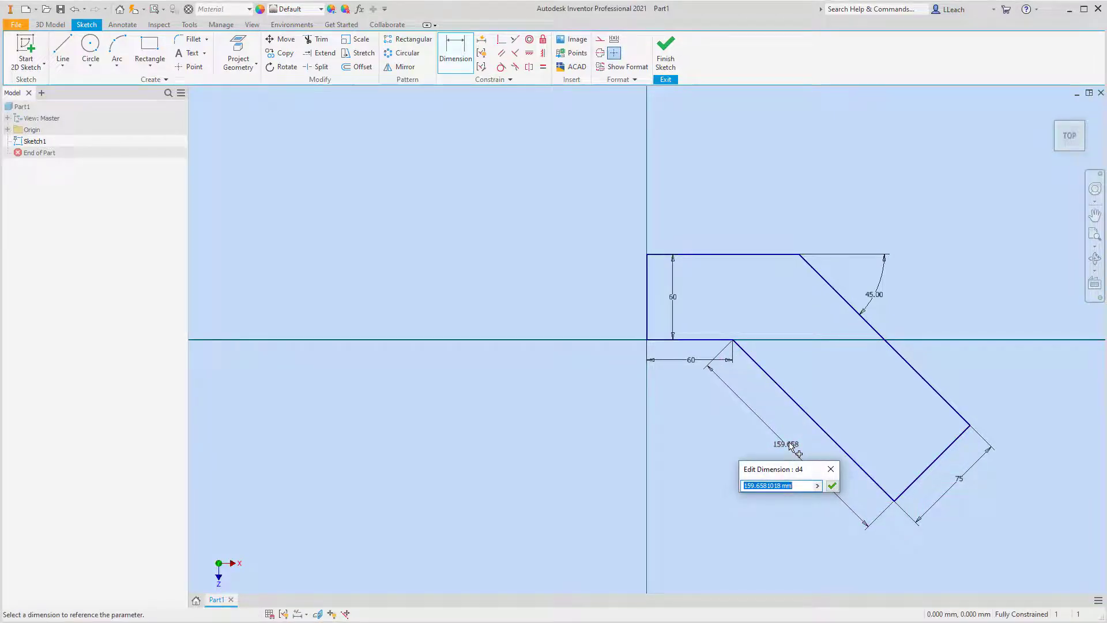
type("115")
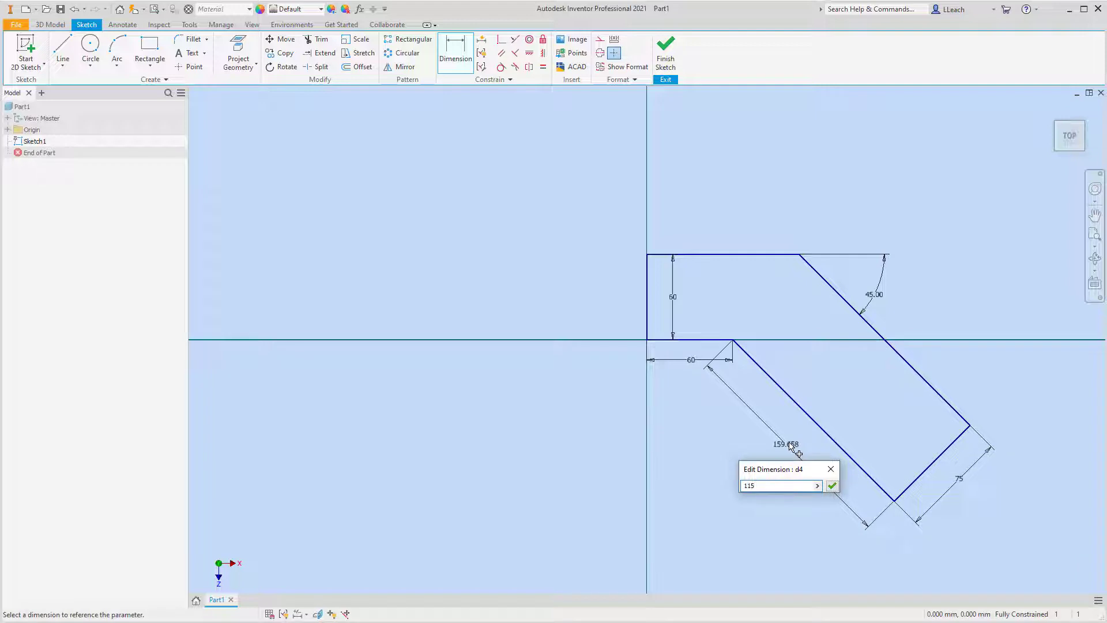
key("Return")
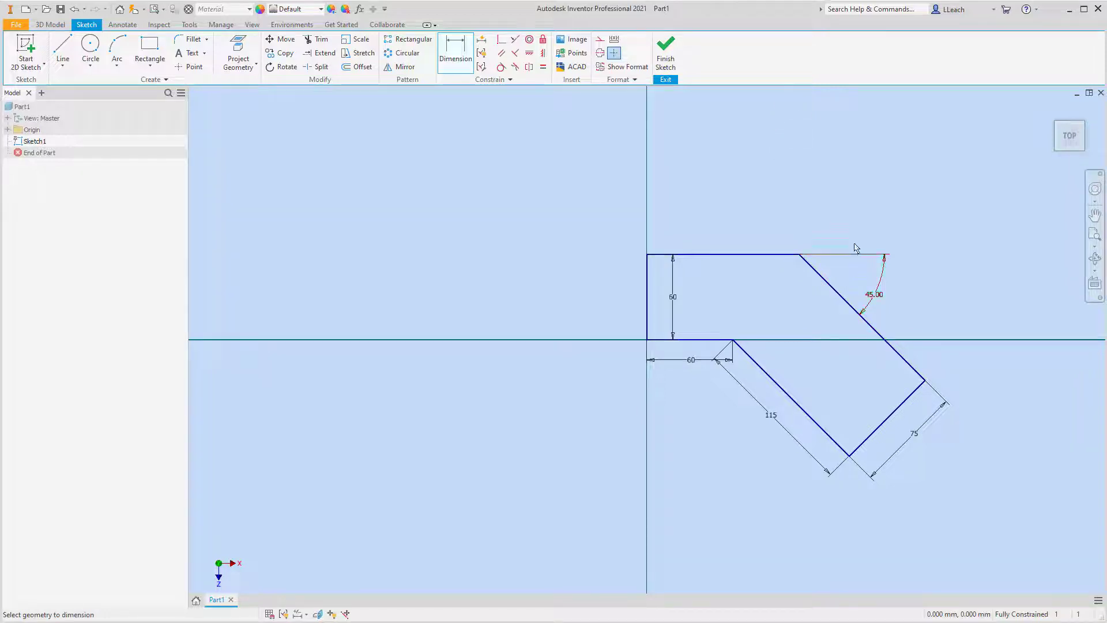
Finish the sketch and extrude the closed profile 30 mm upward.
left_click(674, 65)
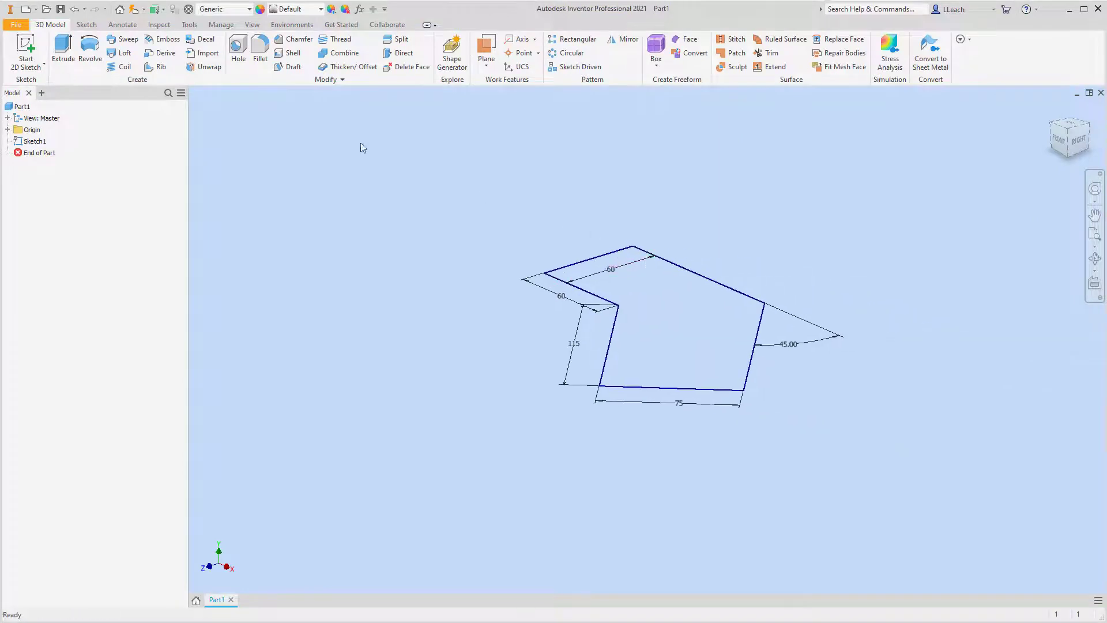
left_click(63, 51)
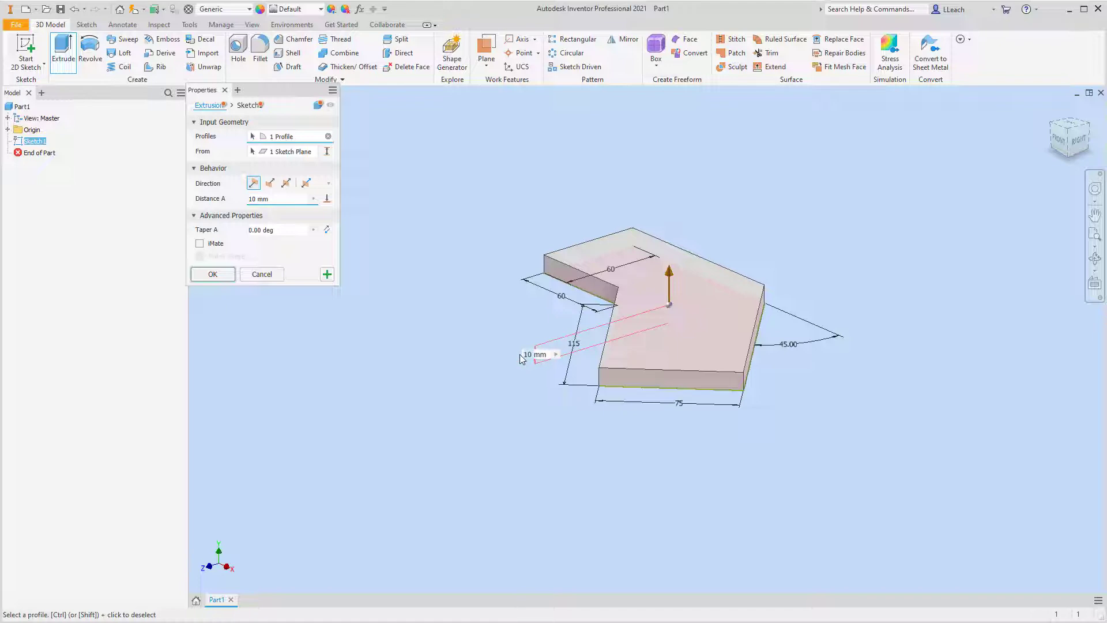
type("30")
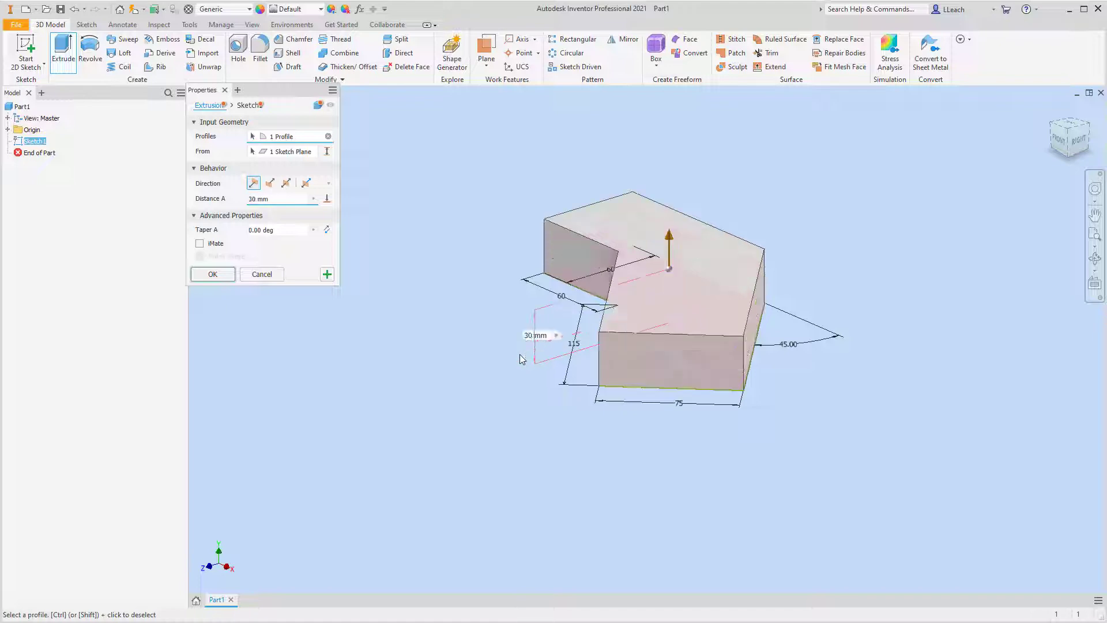
left_click(229, 276)
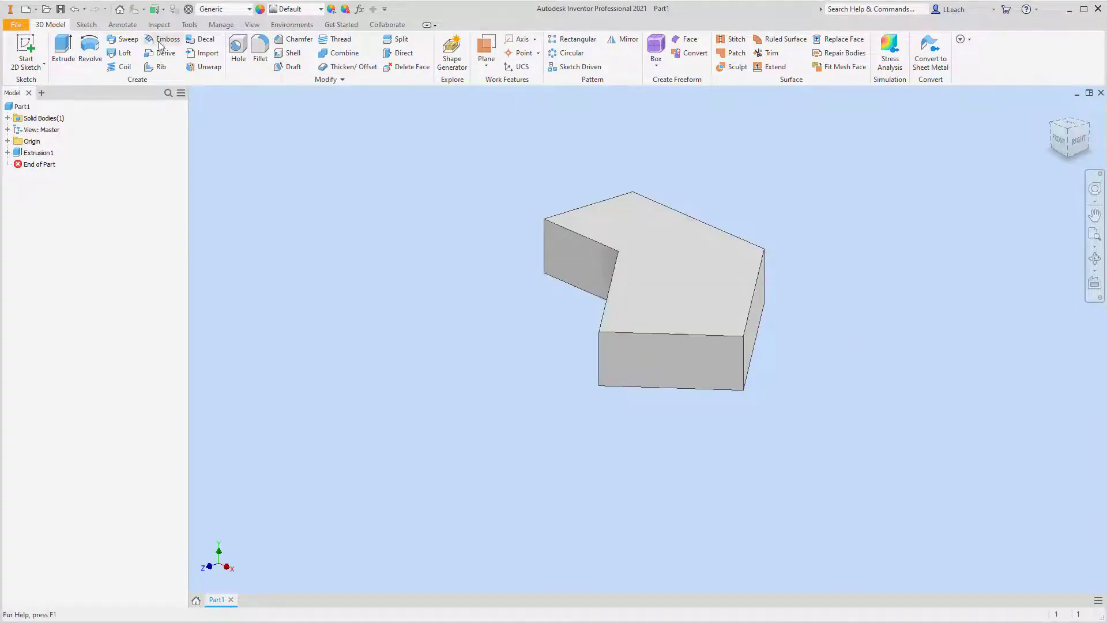
Fillet the four vertical corner edges at the two ends of the angled block with a 10 mm radius.
left_click(261, 51)
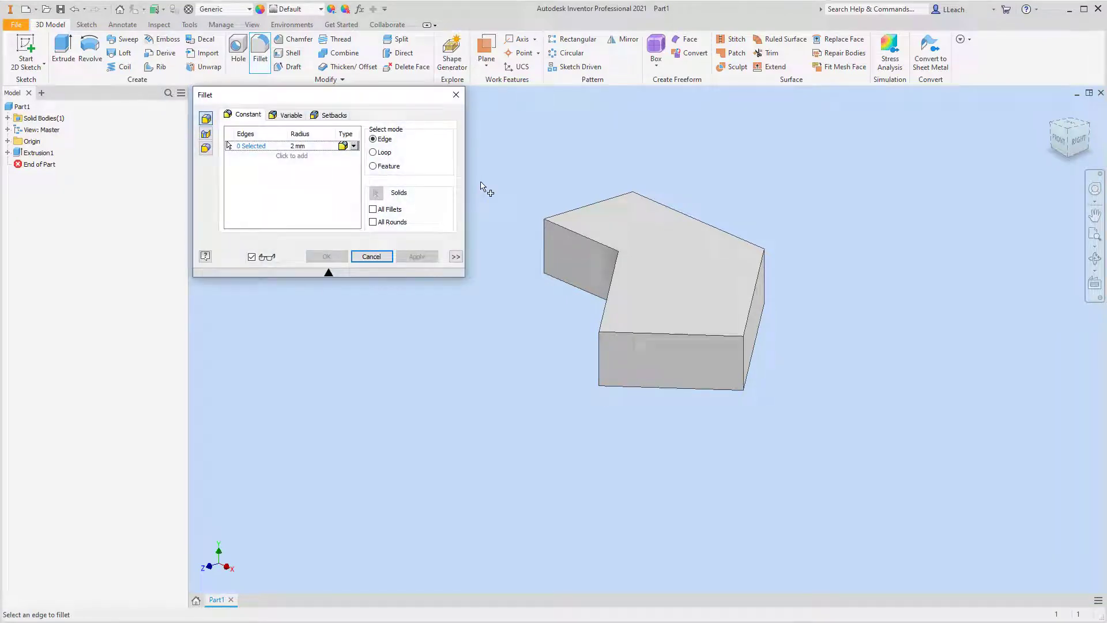
left_click(313, 145)
type("1")
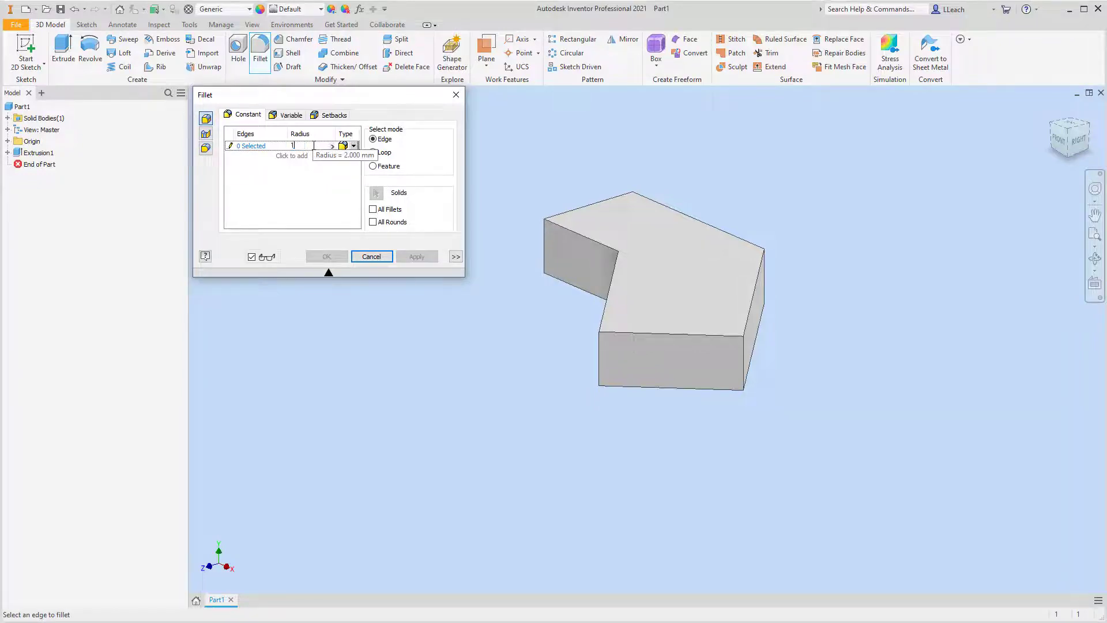
type("0")
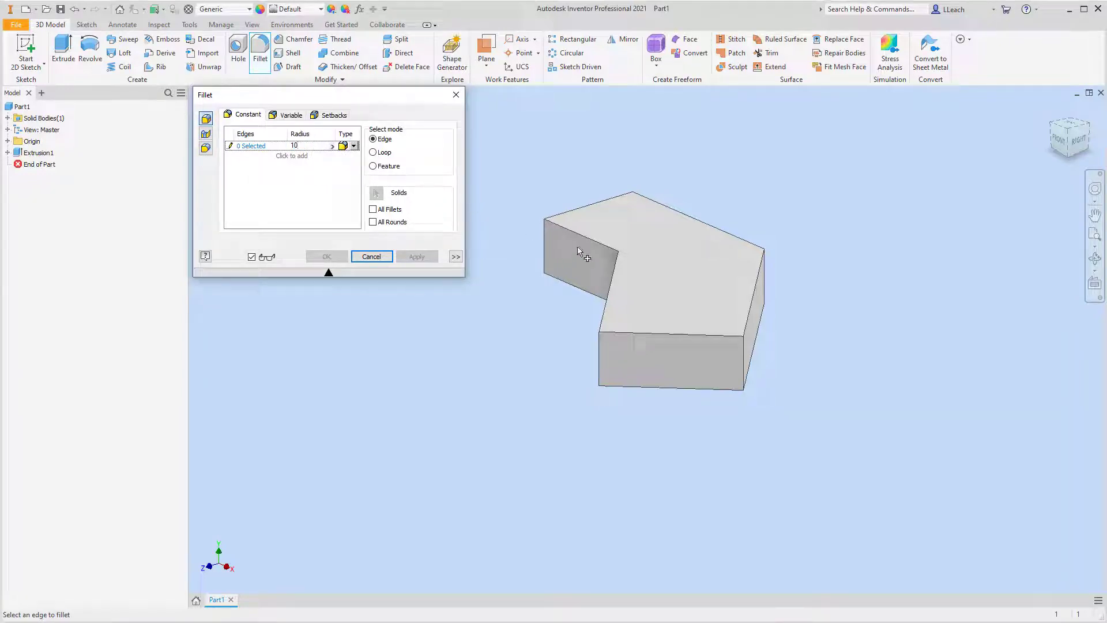
left_click(544, 254)
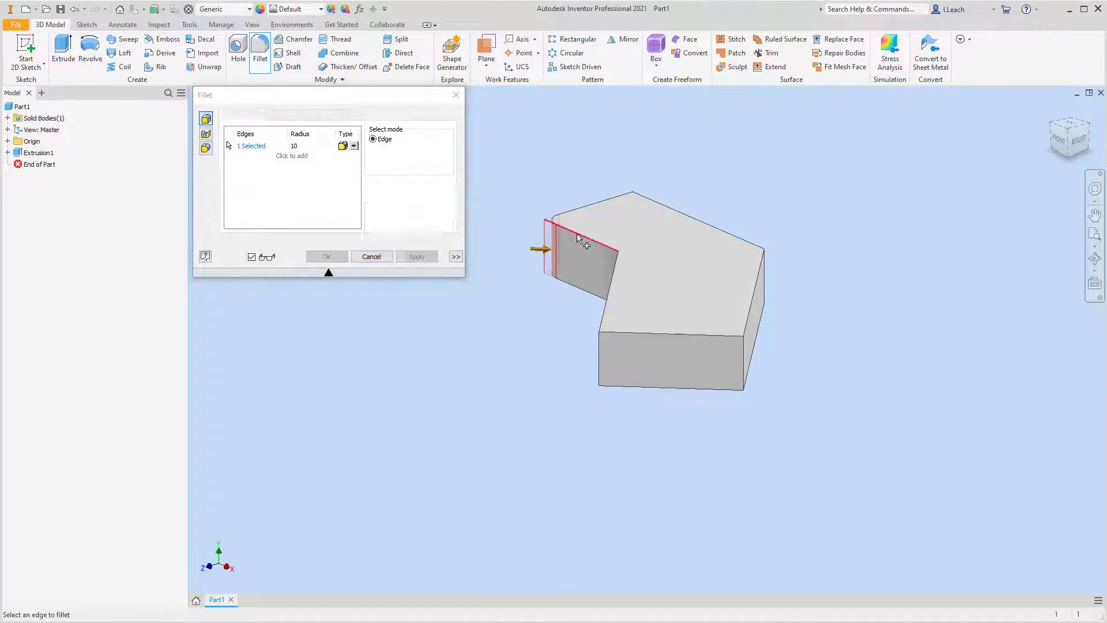
left_click(632, 214)
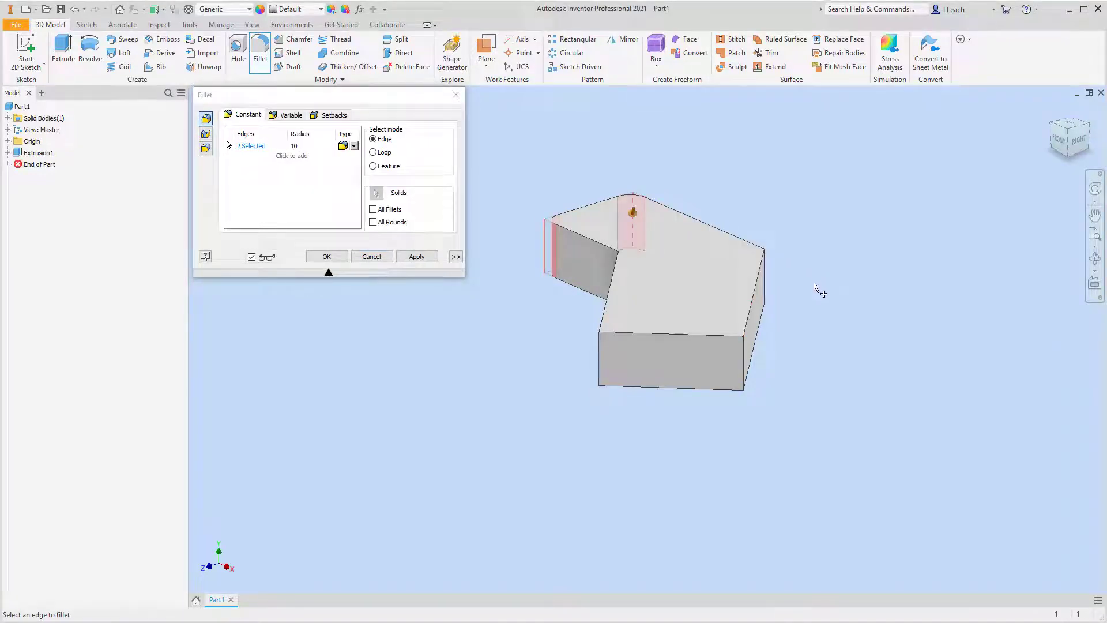
left_click(599, 354)
left_click(743, 361)
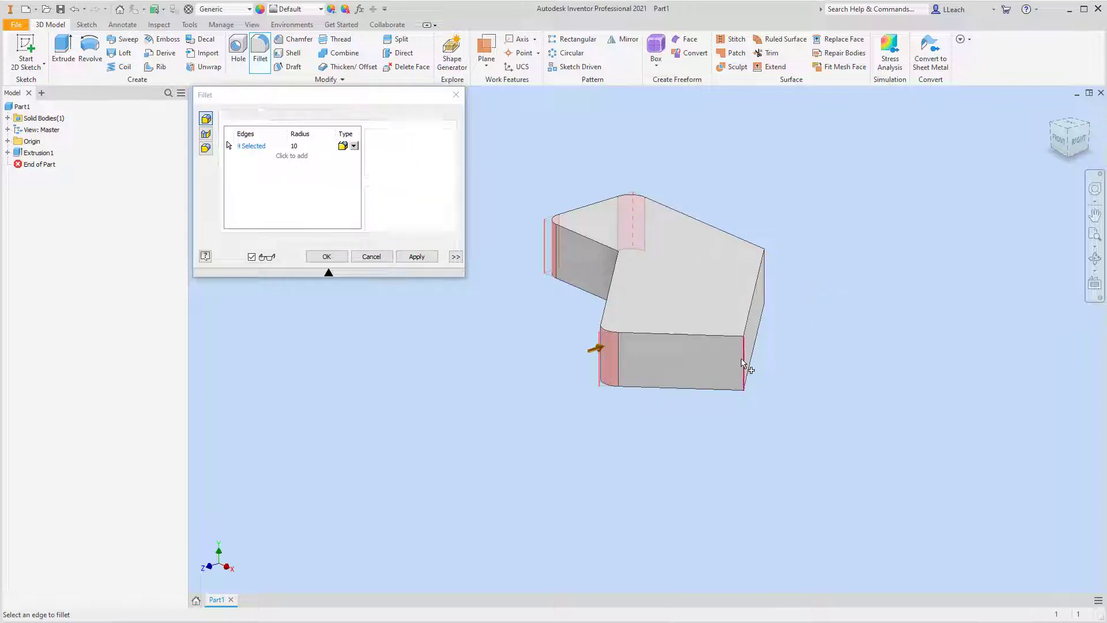
left_click(429, 257)
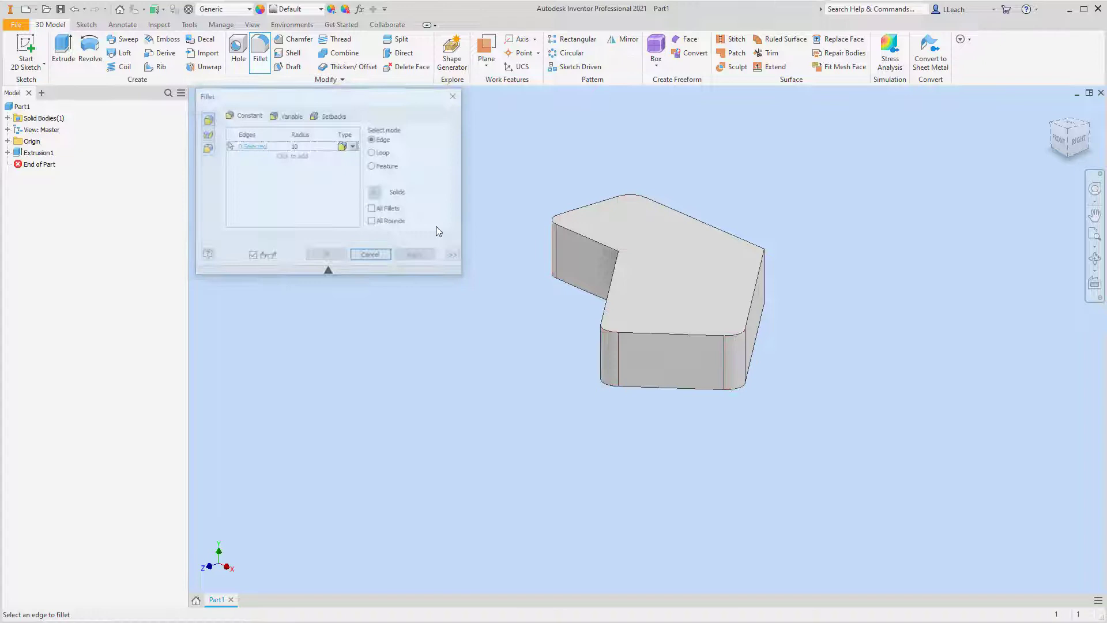
left_click(456, 96)
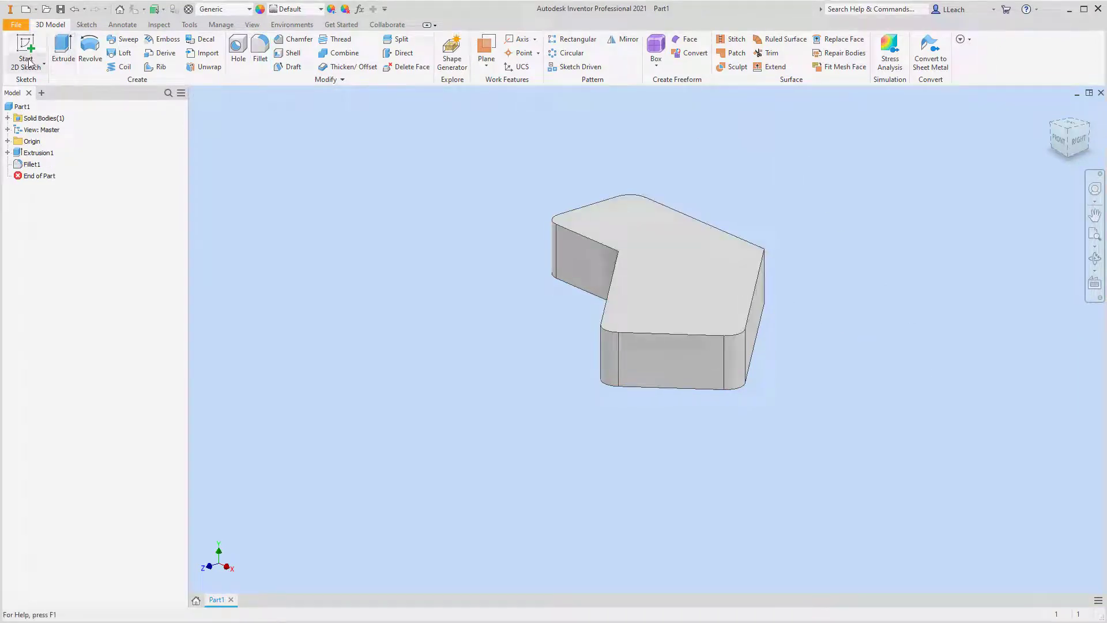
Start a new 2D sketch on the top face of the angled block.
left_click(43, 65)
left_click(46, 85)
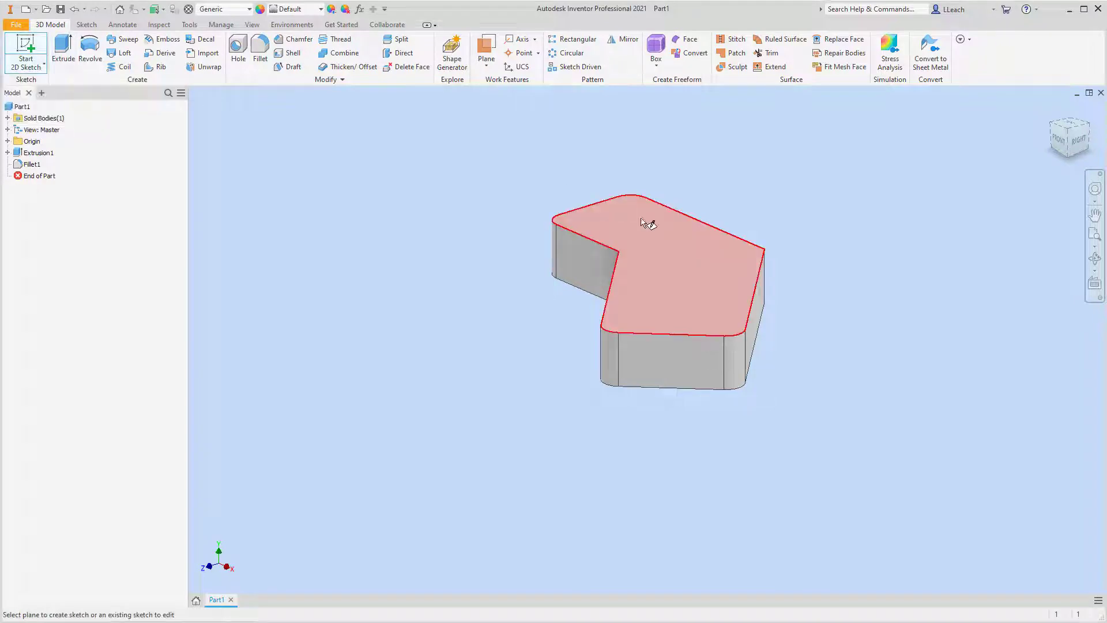
left_click(702, 288)
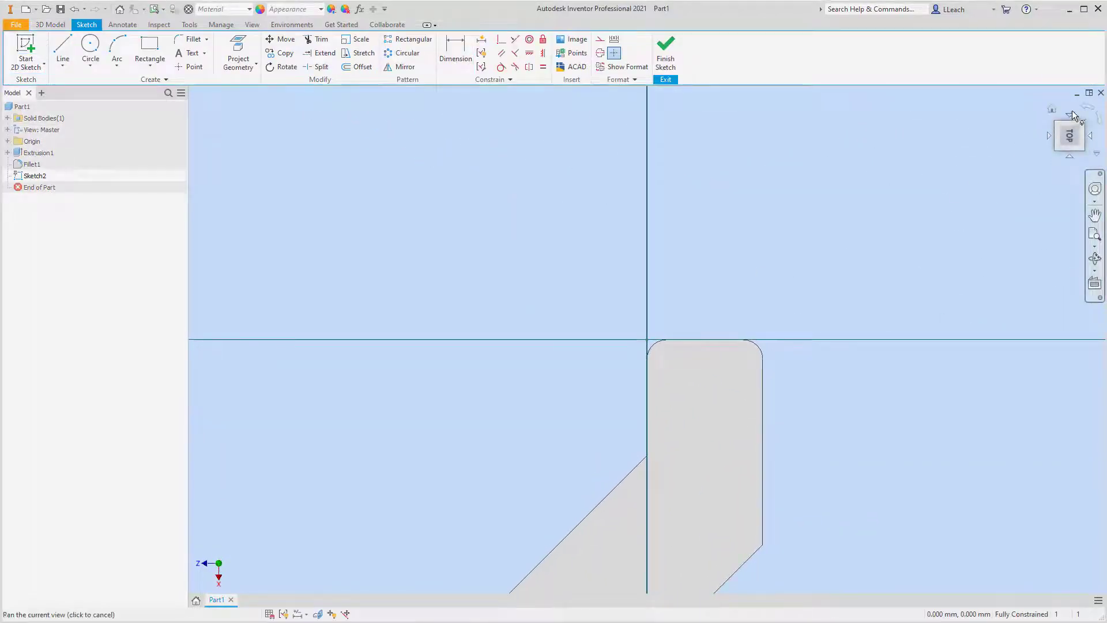
left_click(1086, 111)
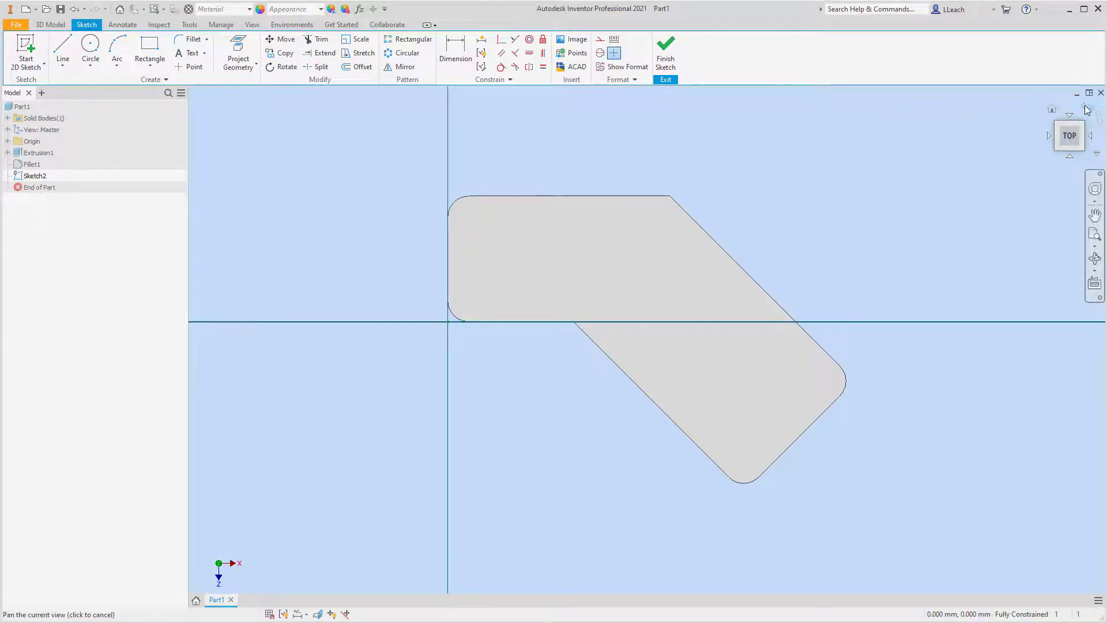
left_click(1086, 110)
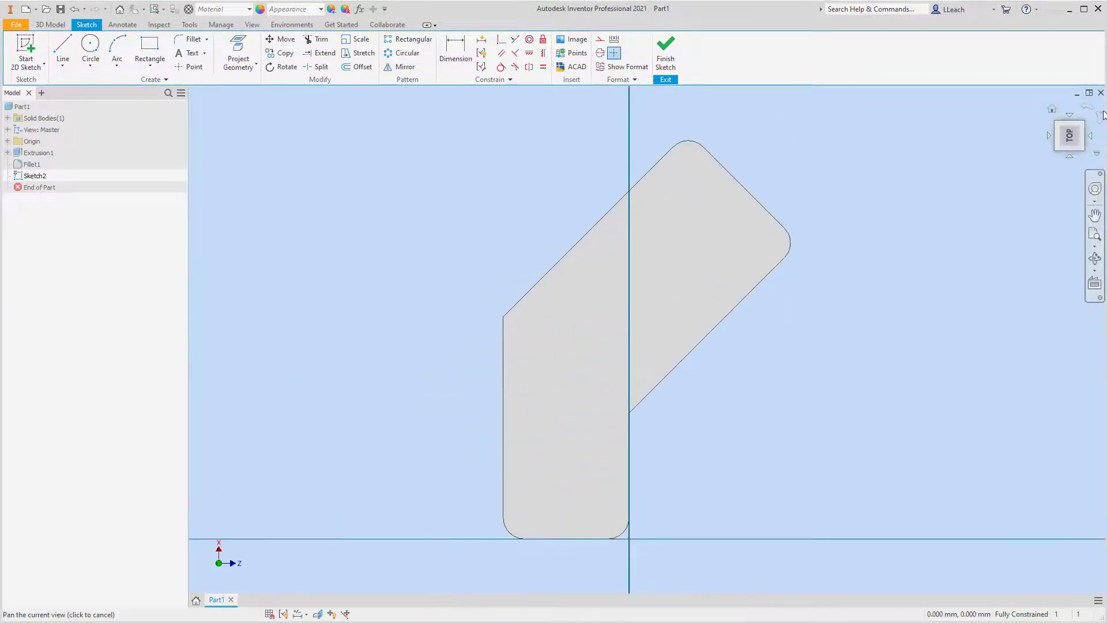
left_click(1096, 119)
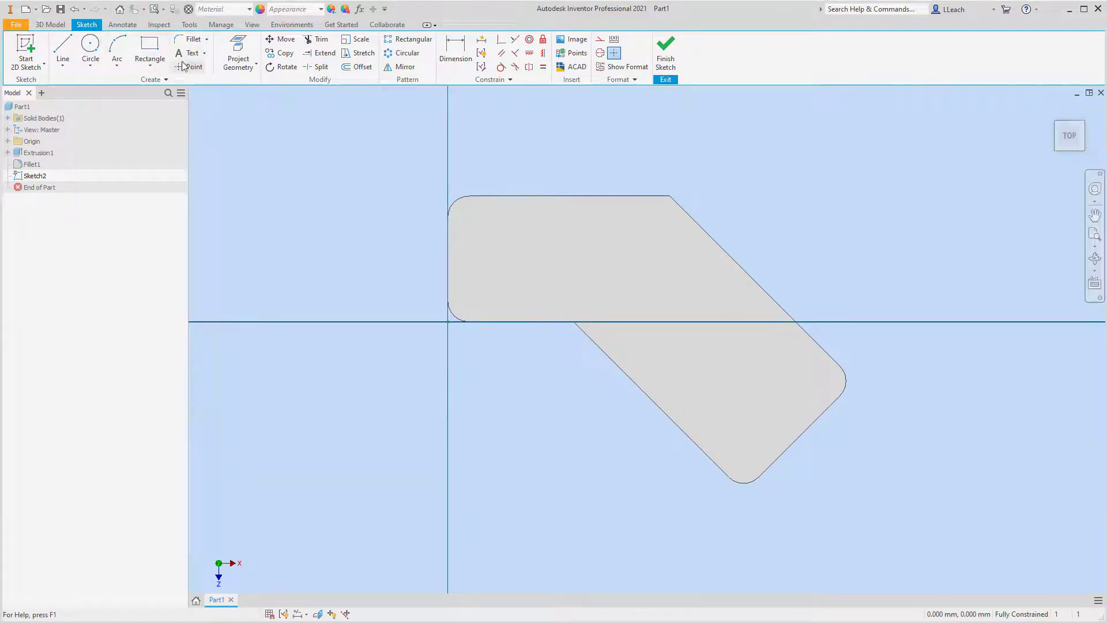
Sketch a center-to-center slot along the angled leg, about 74 mm between centers at about 45 degrees, with a width of 40 mm.
left_click(150, 68)
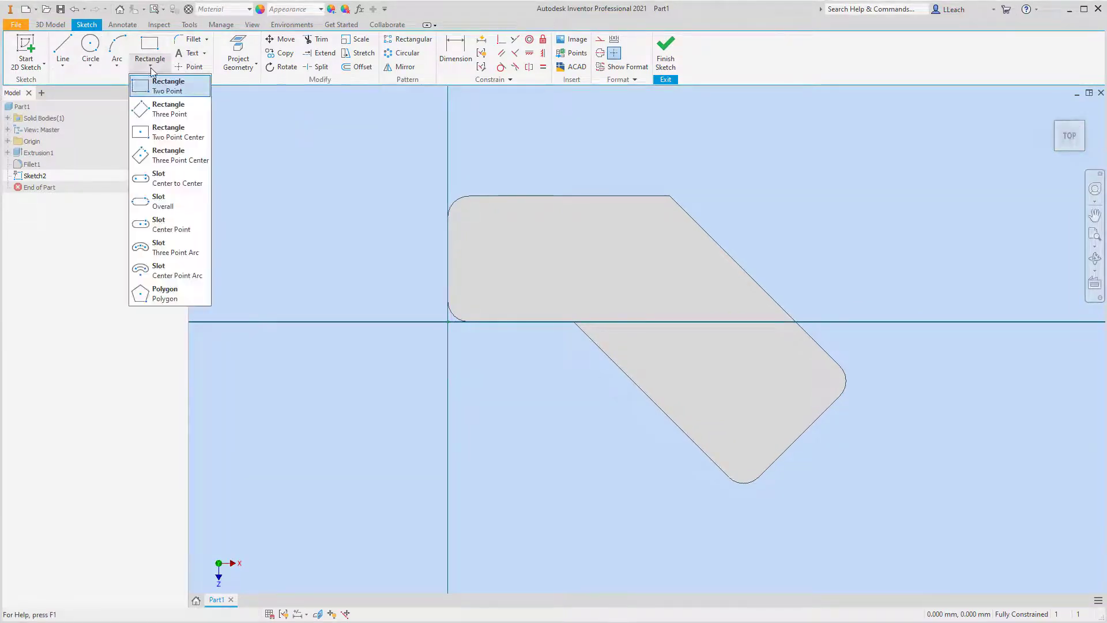
left_click(168, 185)
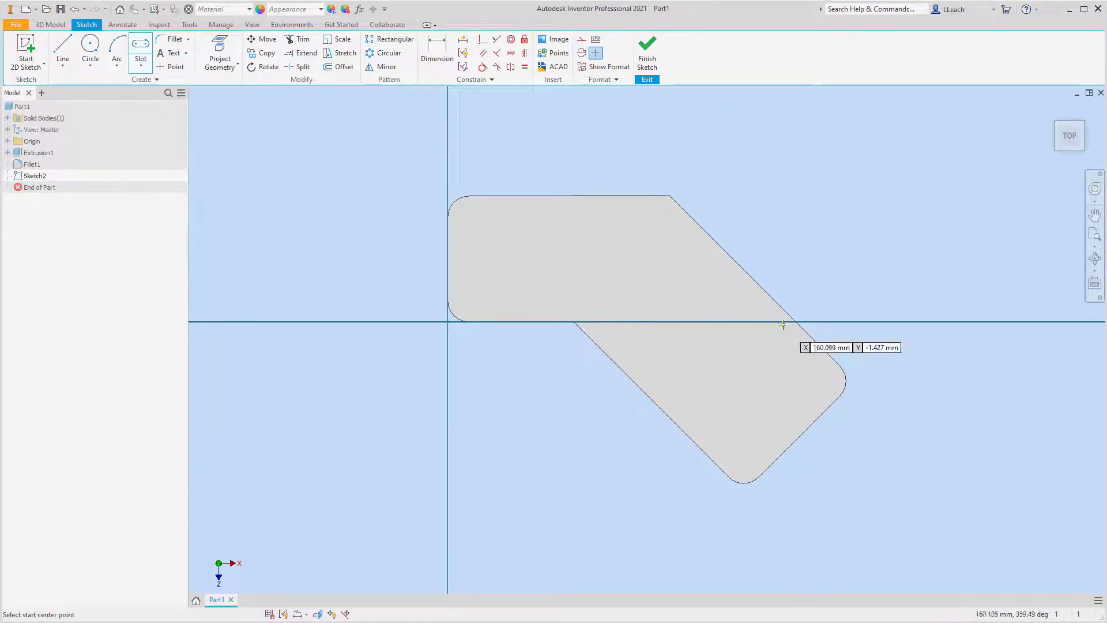
left_click(663, 297)
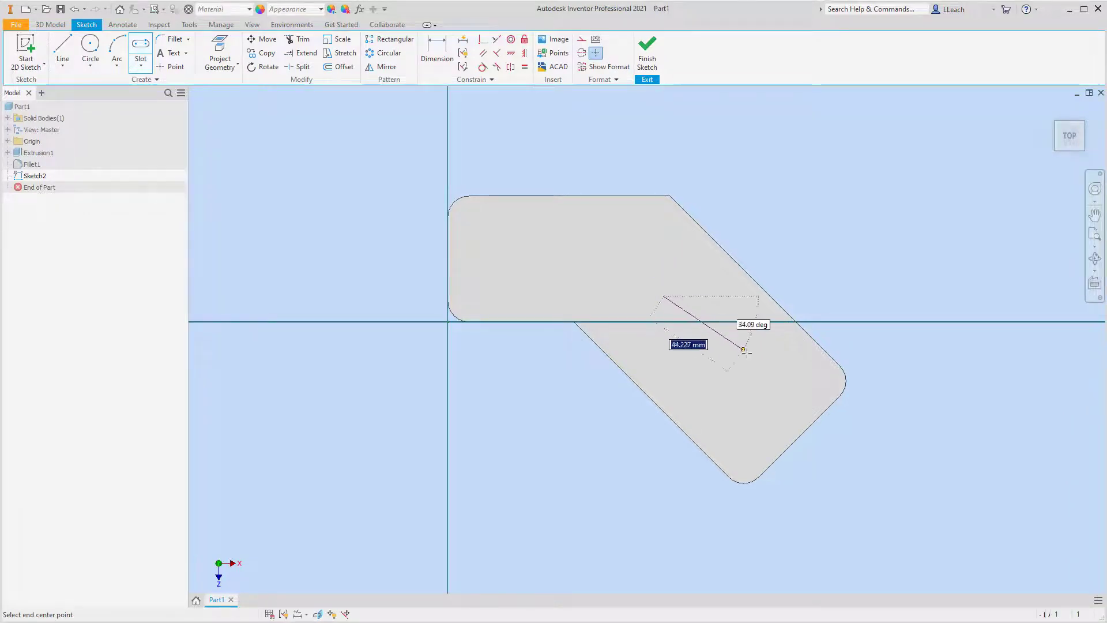
left_click(772, 406)
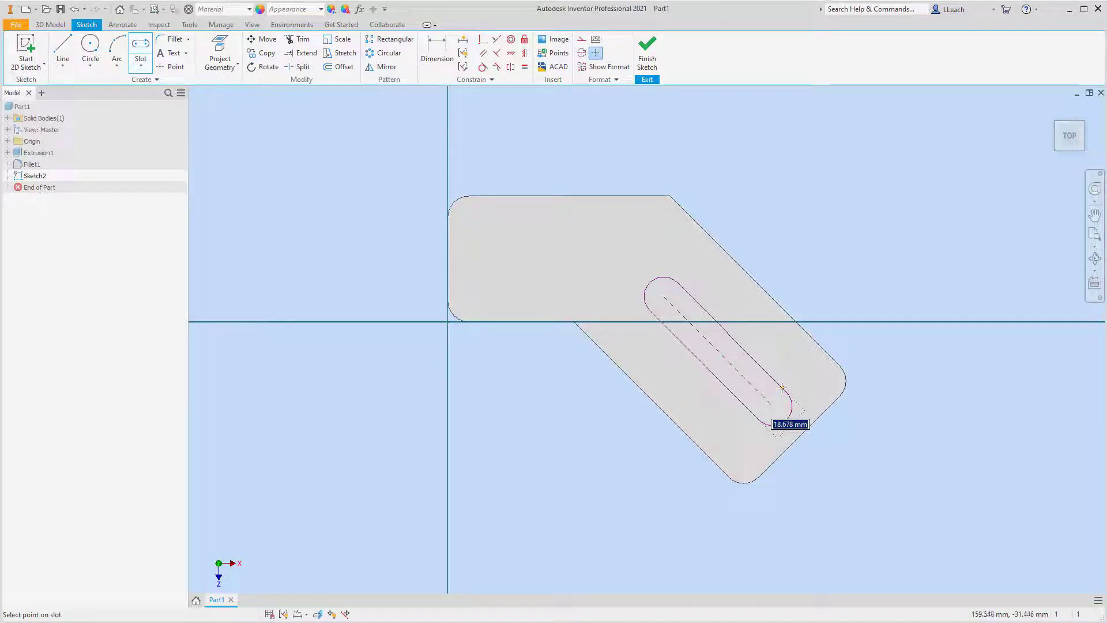
type("40")
key("Return")
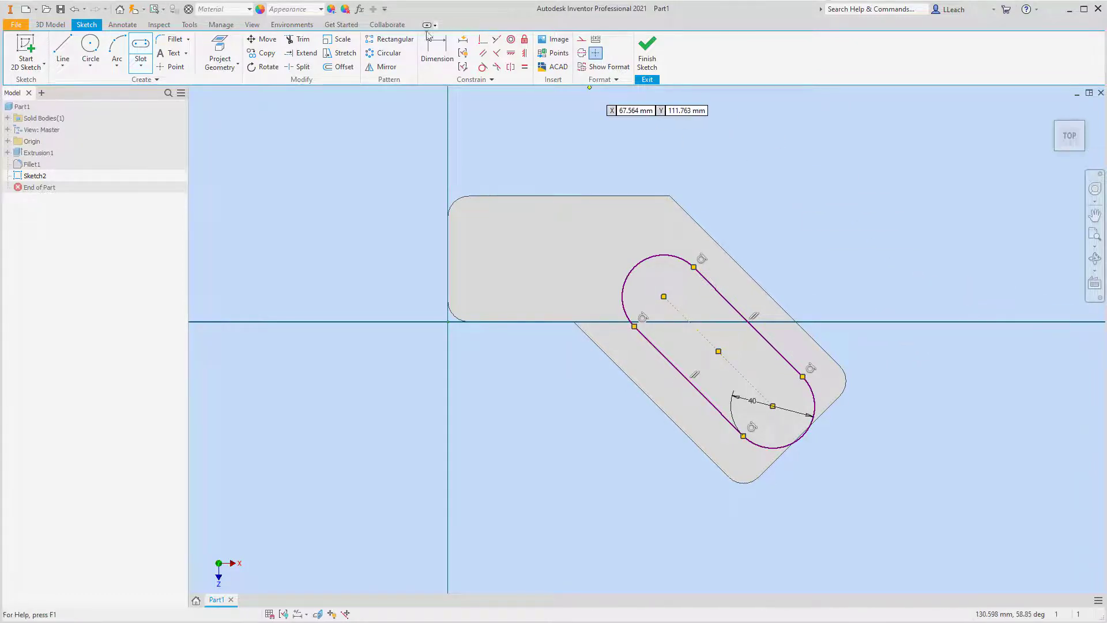
Add an aligned dimension of 50 mm between the slot's two arc centers.
left_click(437, 51)
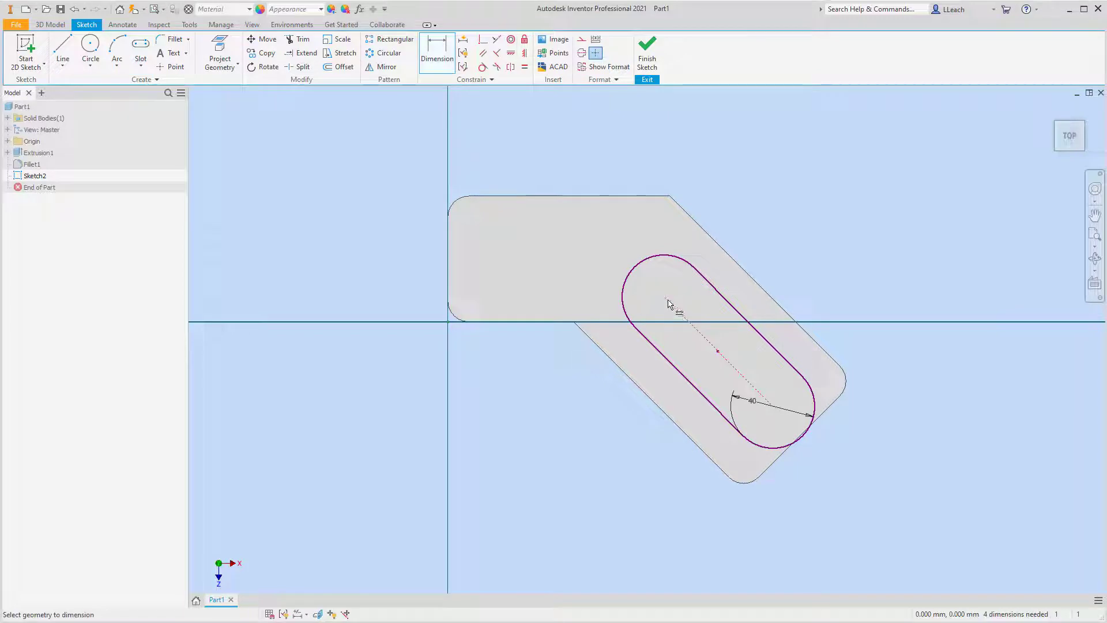
left_click(772, 406)
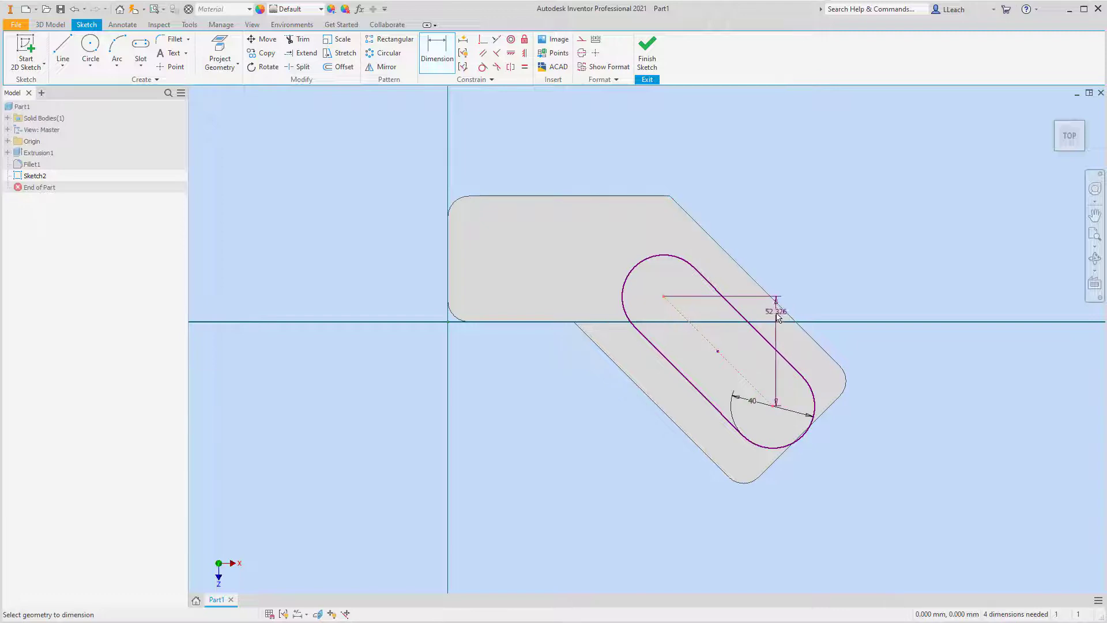
right_click(787, 340)
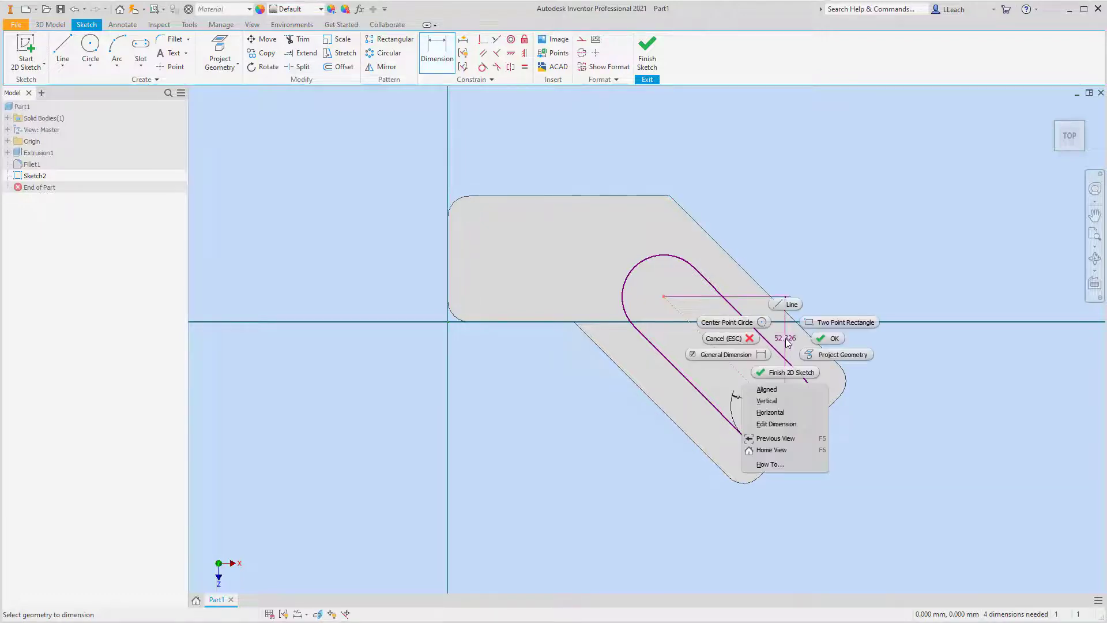
left_click(766, 390)
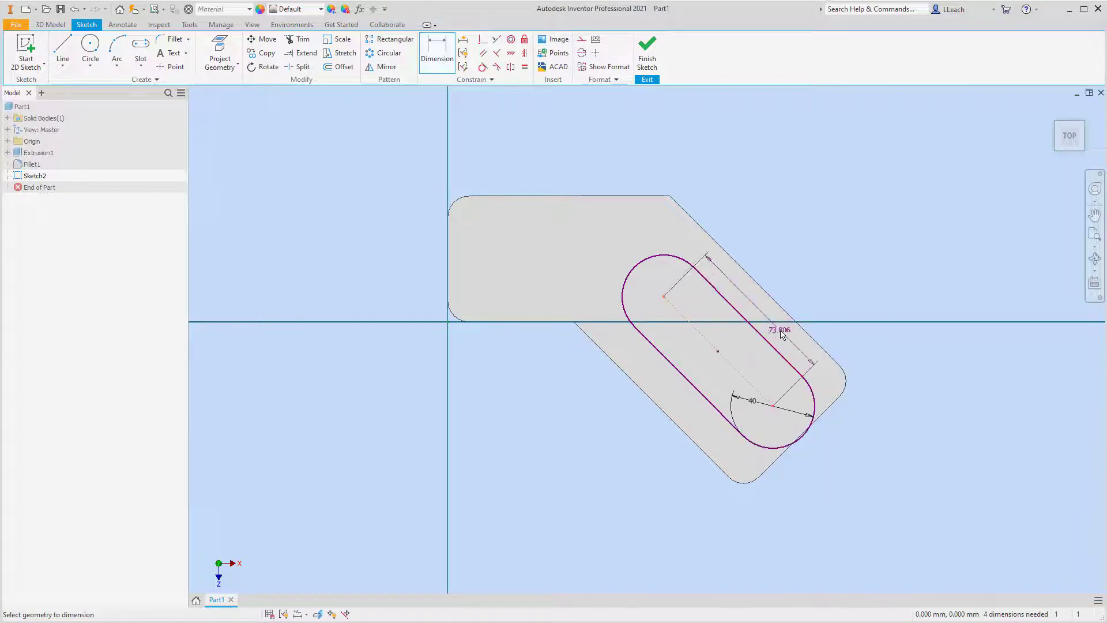
left_click(815, 294)
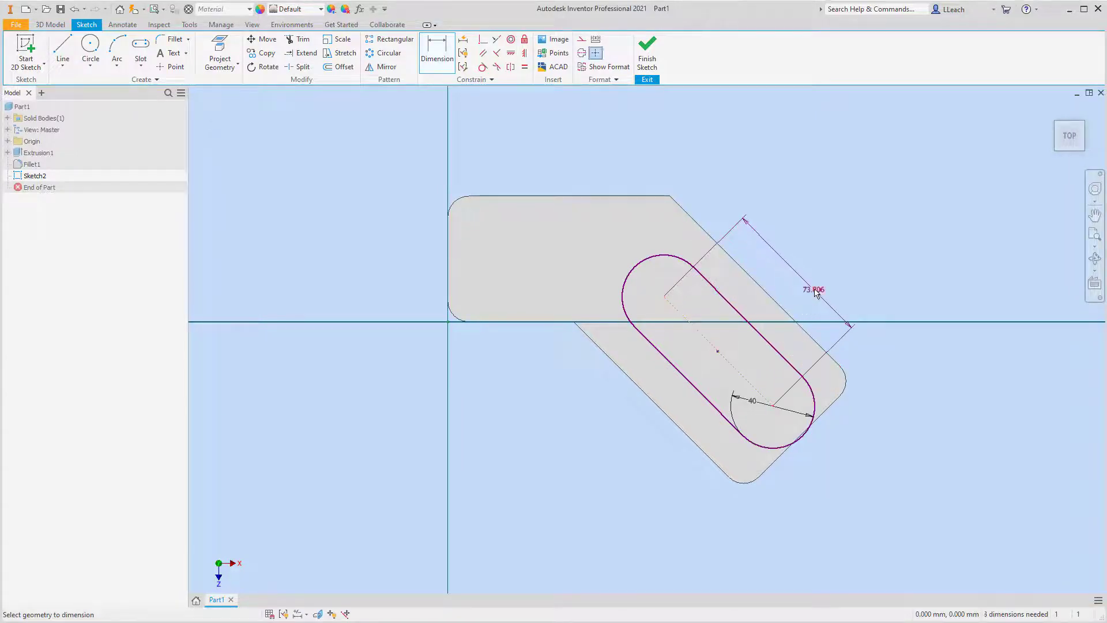
type("50")
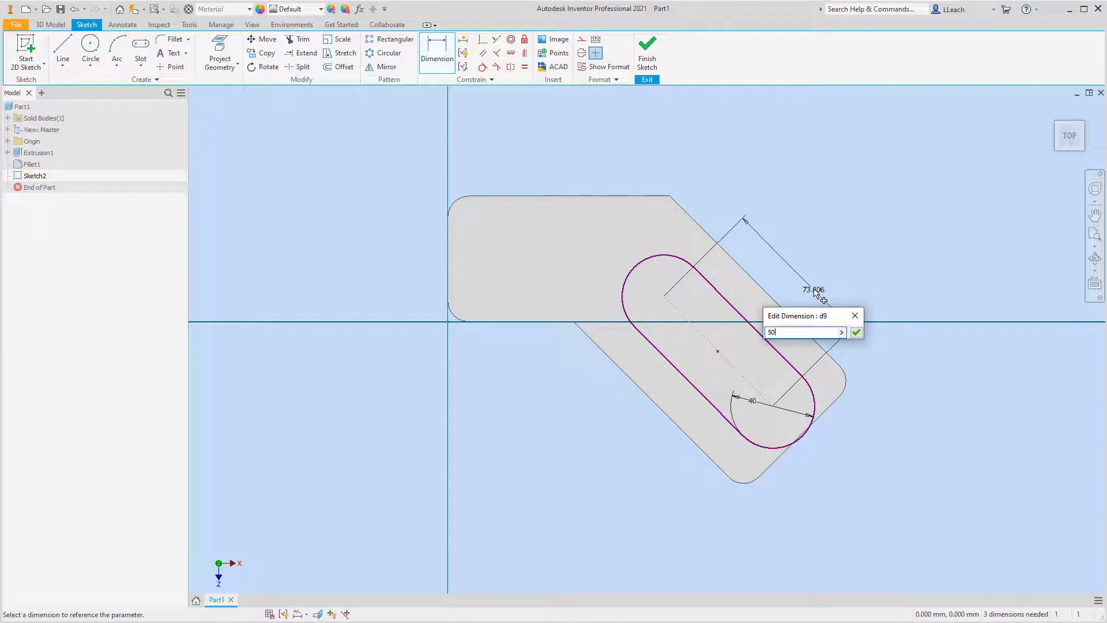
key("Return")
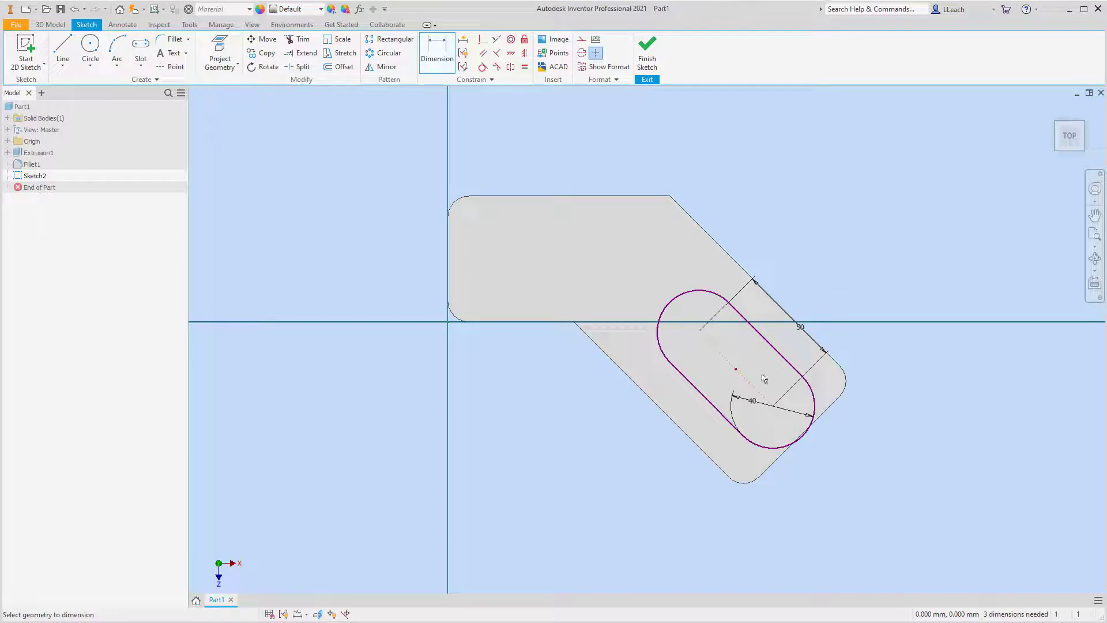
Dimension the slot's lower arc center 30 mm from the short end edge of the angled leg.
left_click(436, 51)
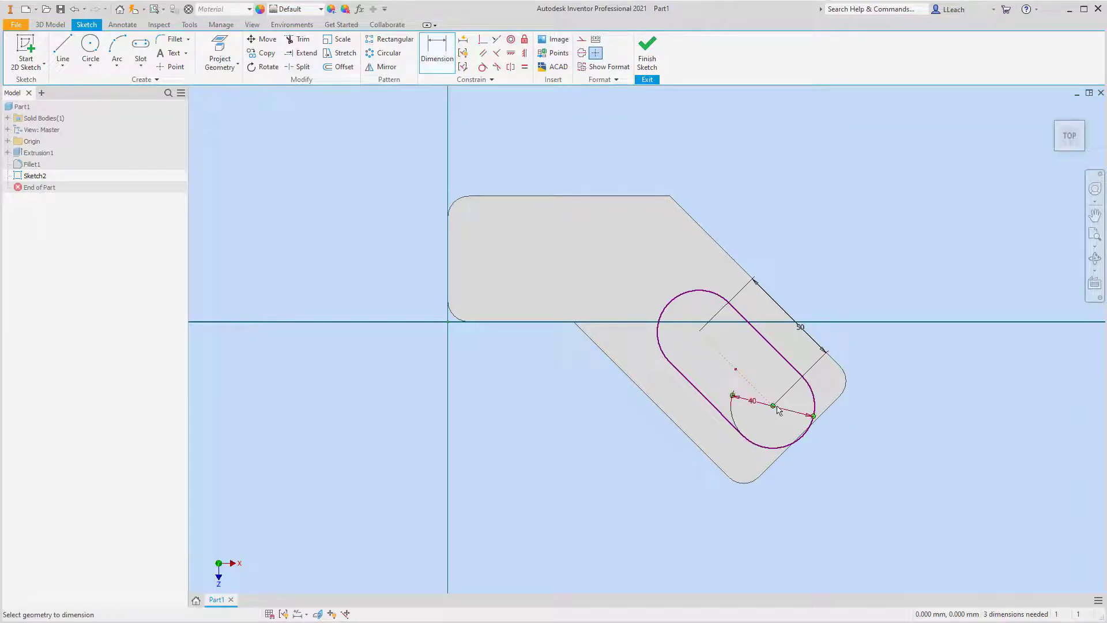
left_click(777, 462)
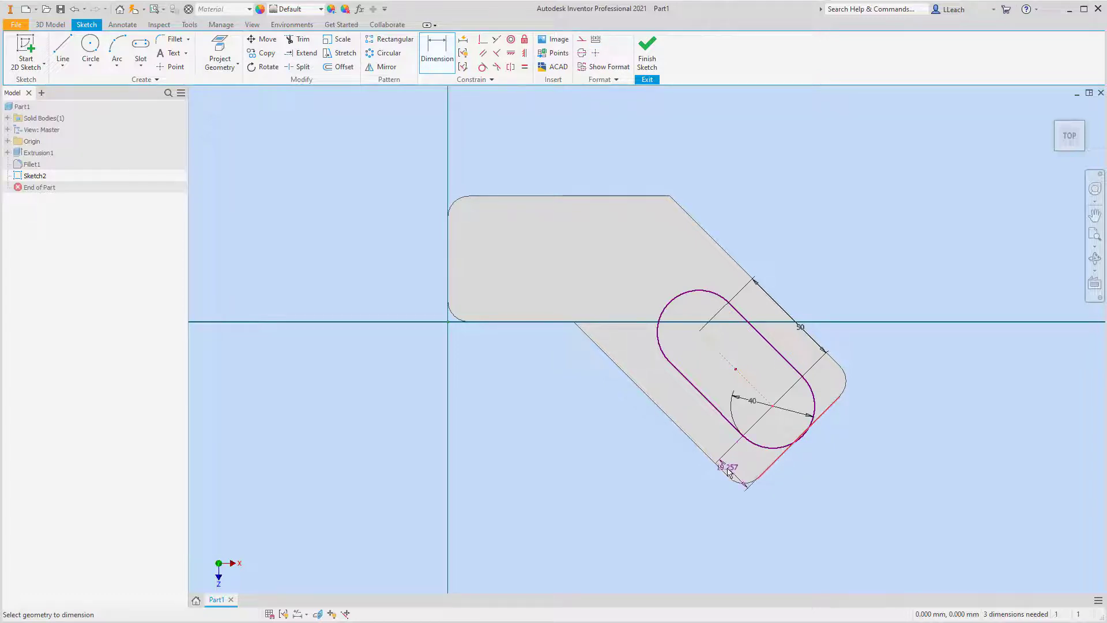
left_click(719, 497)
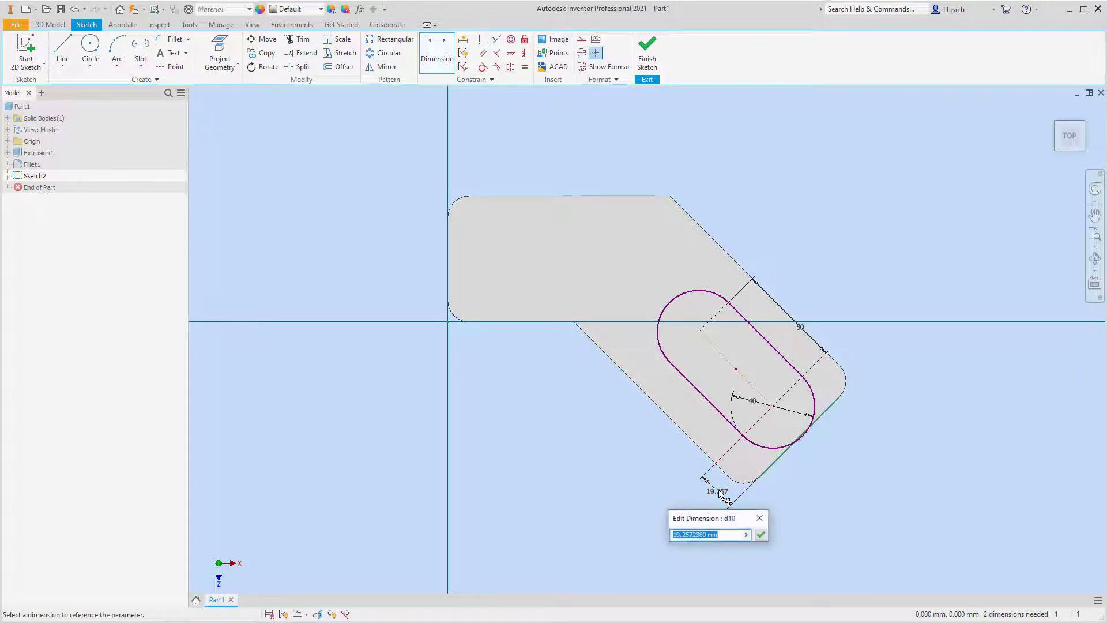
type("30")
key("Return")
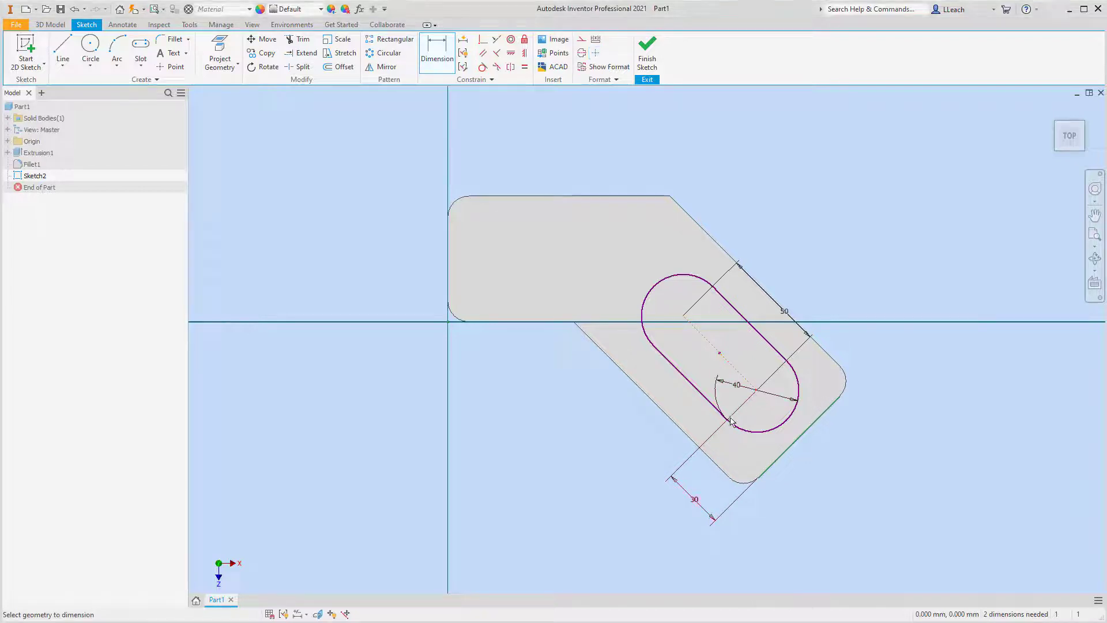
Dimension the slot's lower arc center 37.5 mm from the inner sloping edge of the angled leg.
left_click(710, 458)
left_click(773, 464)
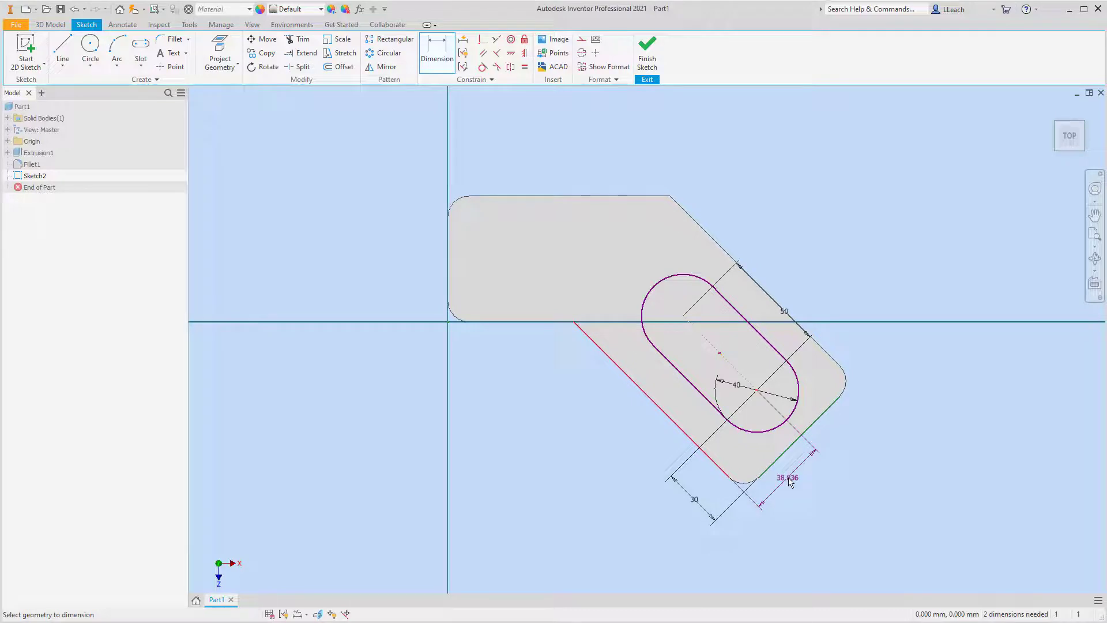
left_click(799, 480)
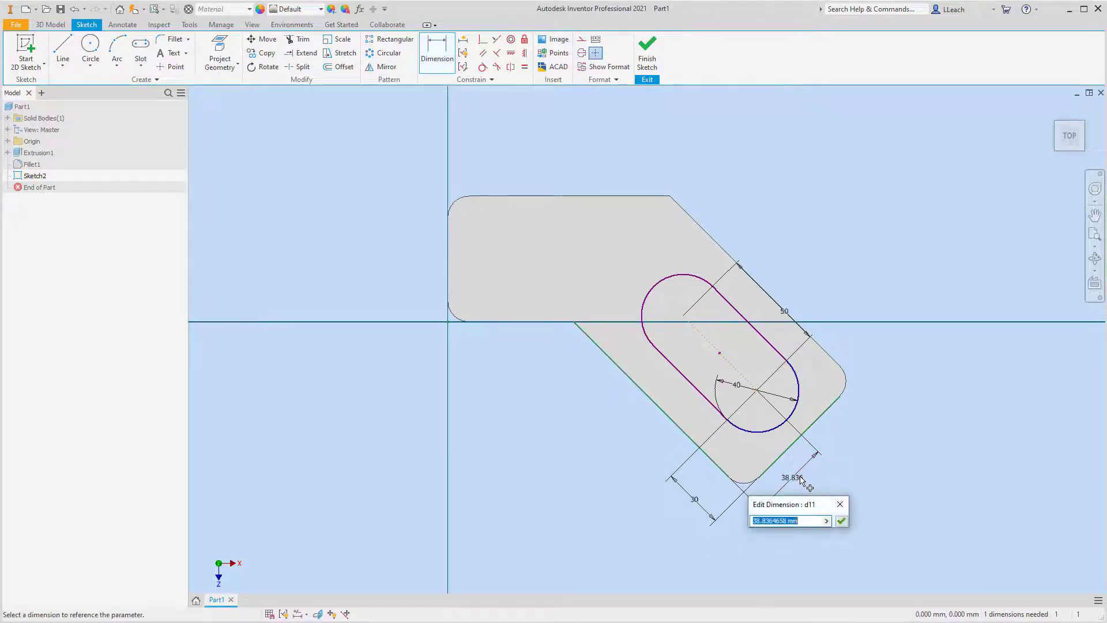
type("37.")
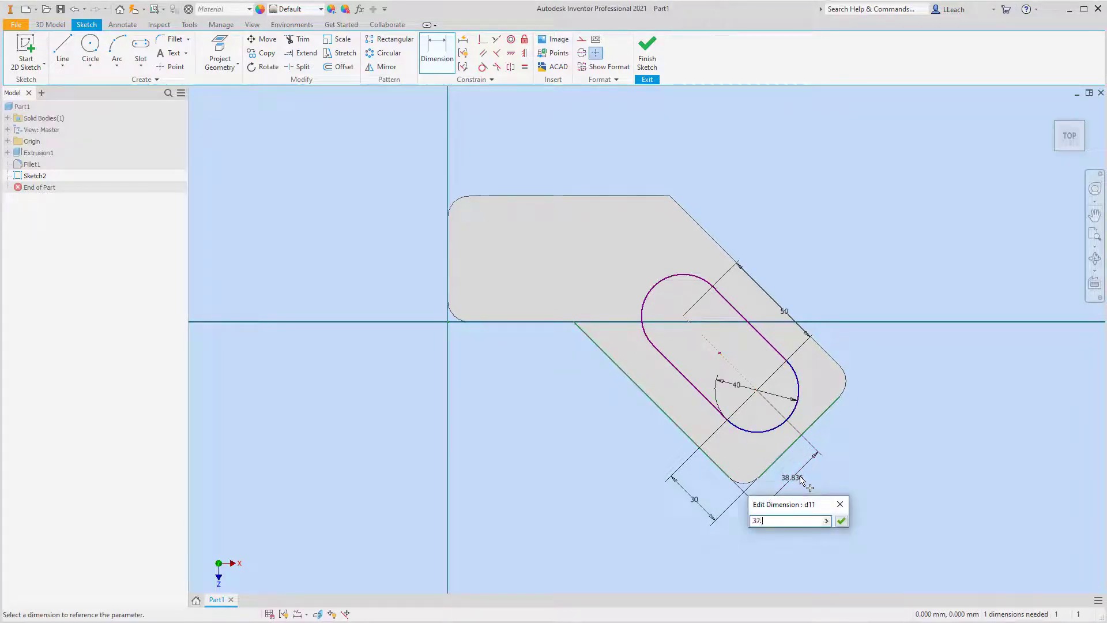
type("50")
key("Return")
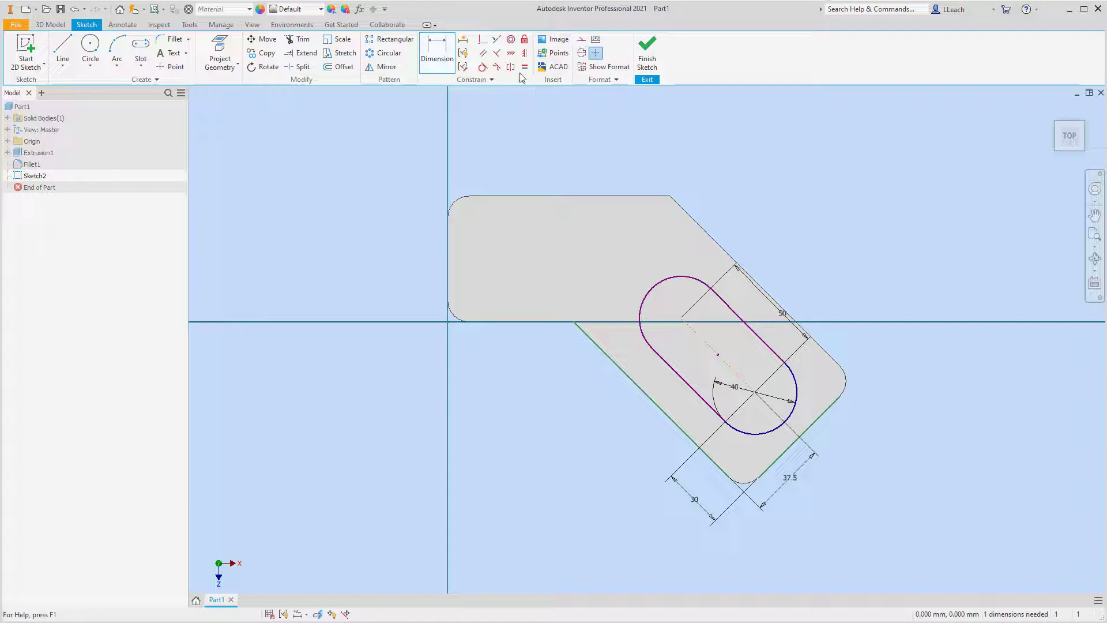
Constrain each long side of the slot parallel to the neighbouring sloping edge of the angled leg and finish the sketch.
left_click(484, 55)
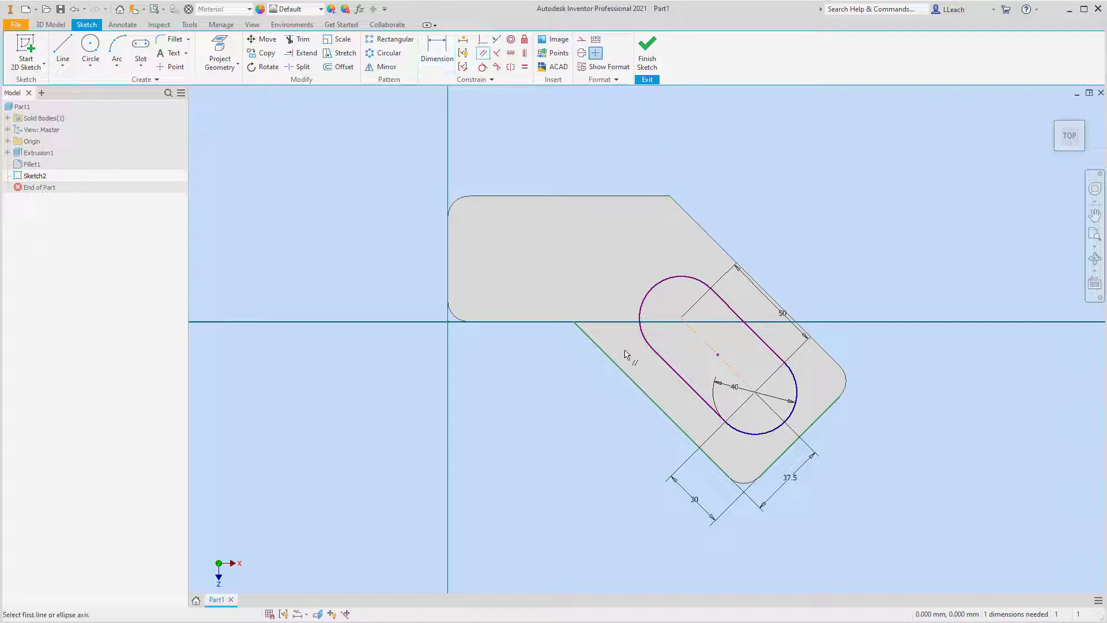
left_click(649, 399)
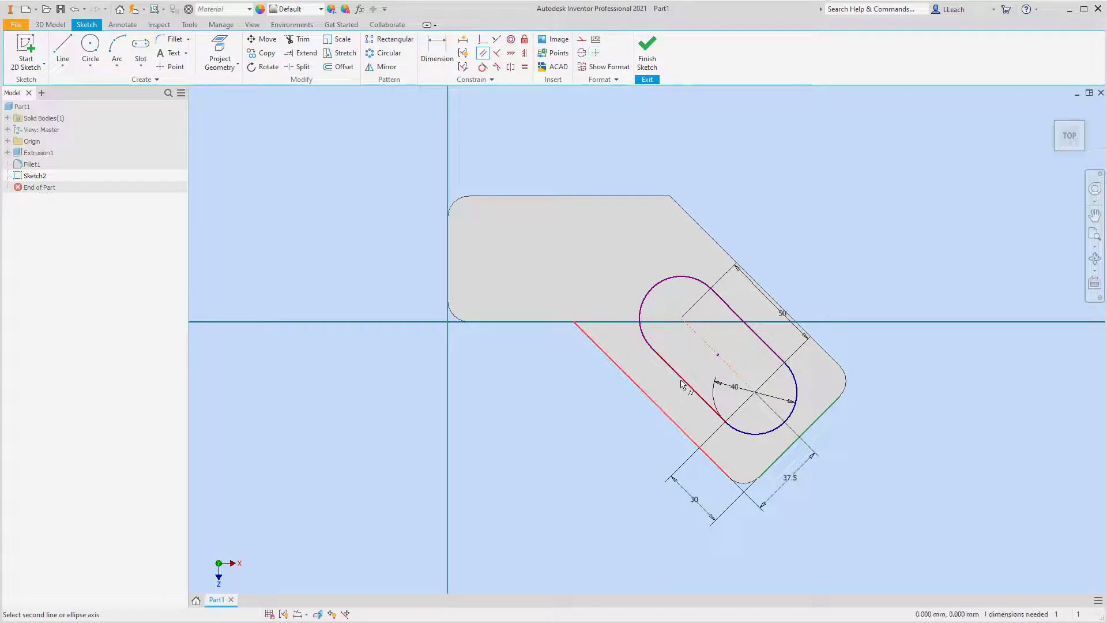
left_click(685, 381)
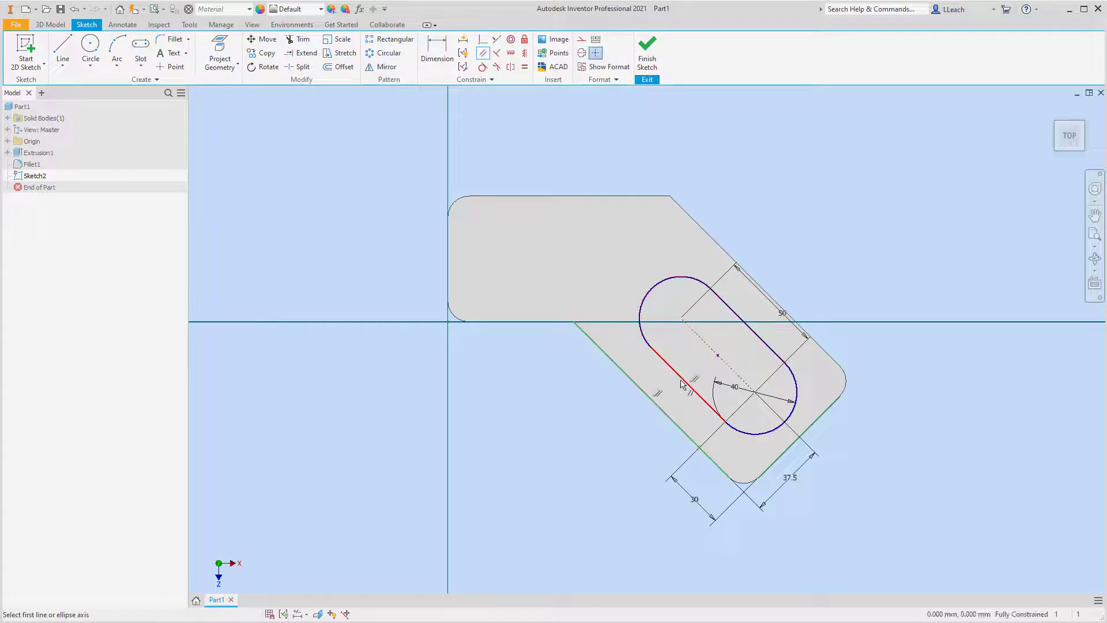
left_click(771, 302)
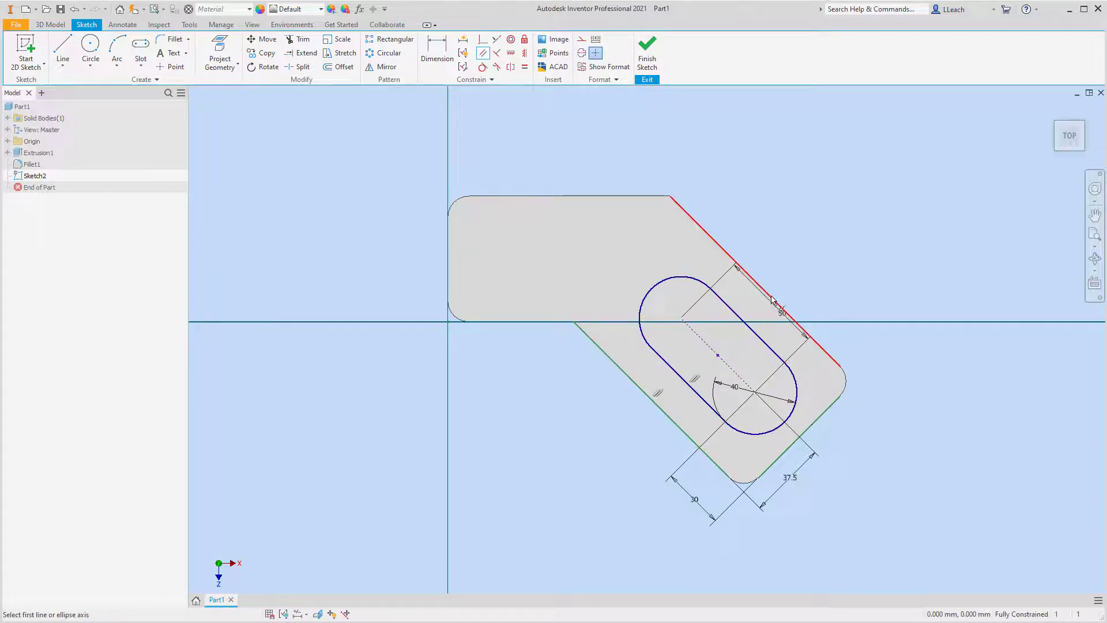
left_click(752, 329)
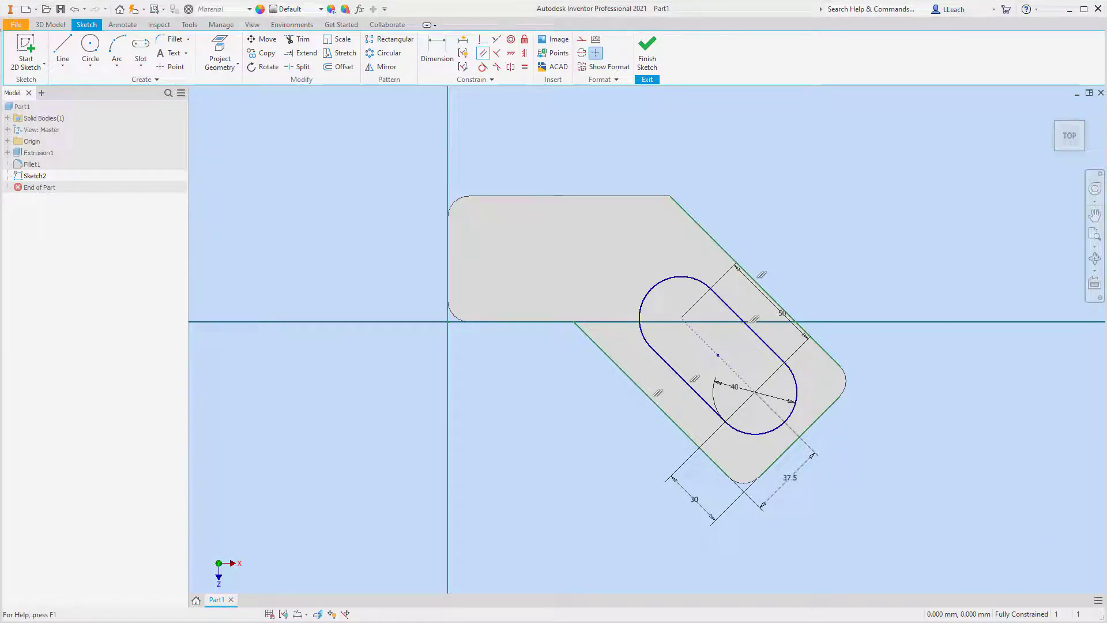
left_click(647, 54)
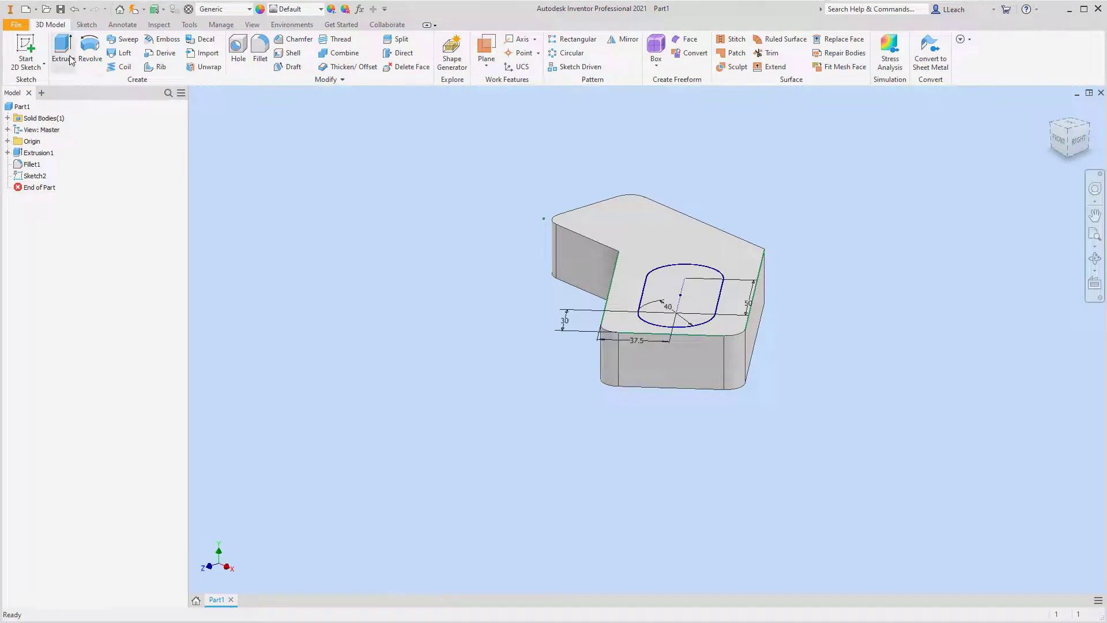
Extrude the slot profile as a 5 mm deep cut into the top face of the angled leg.
left_click(69, 55)
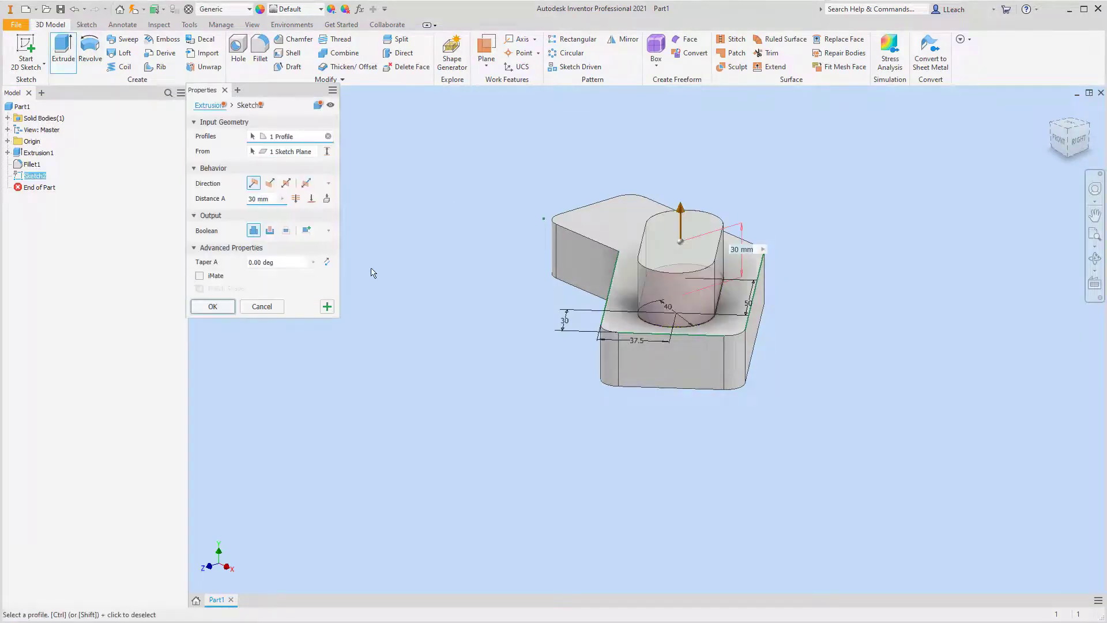
left_click(270, 230)
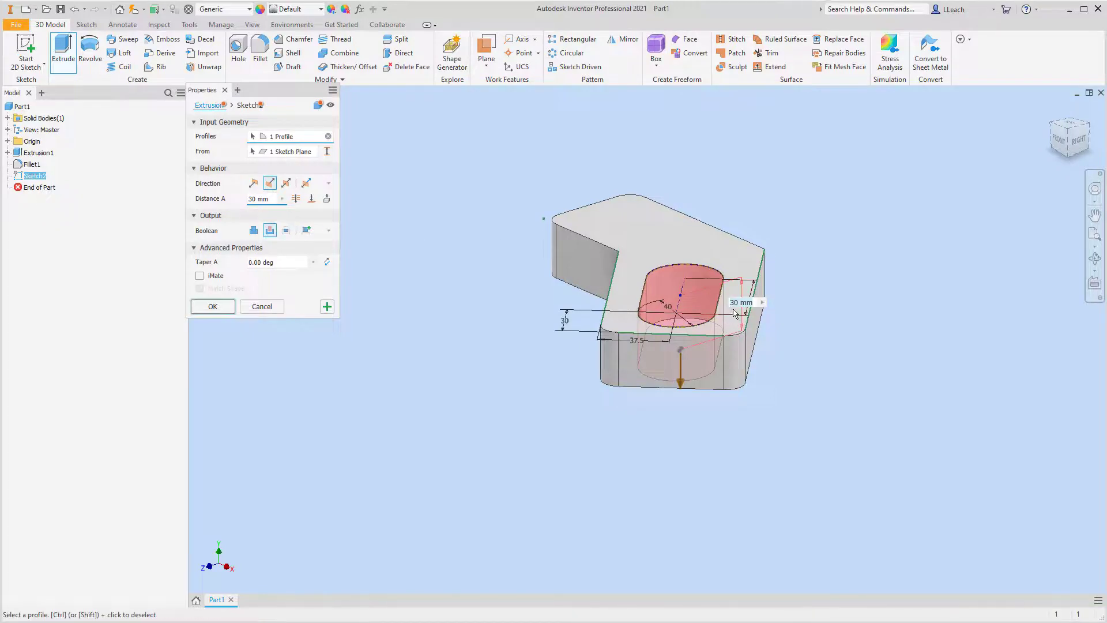
type("5")
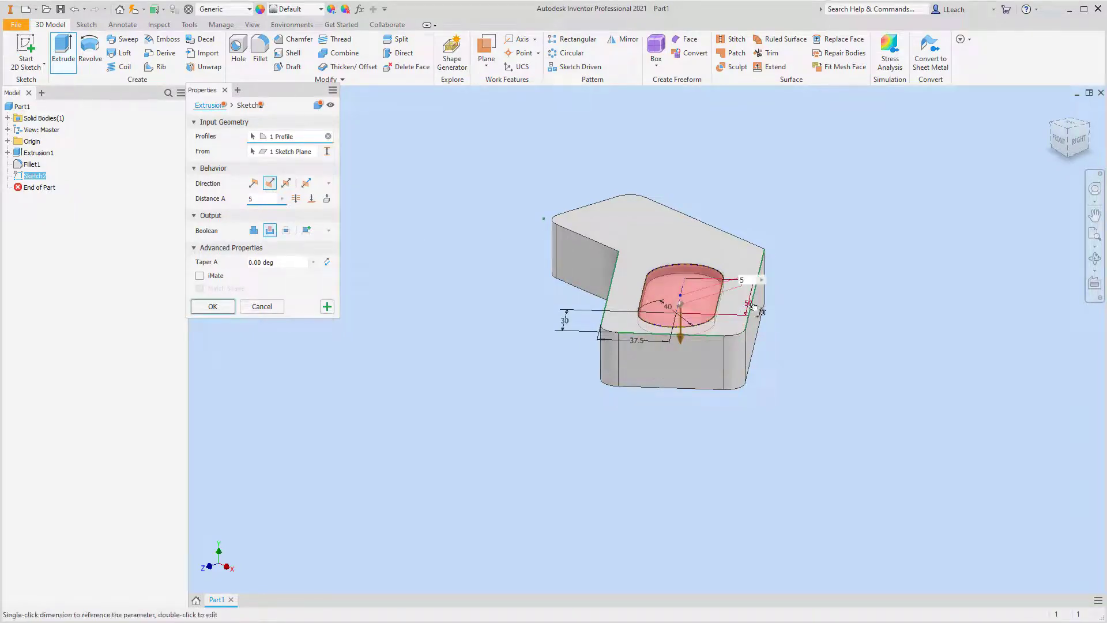
left_click(218, 306)
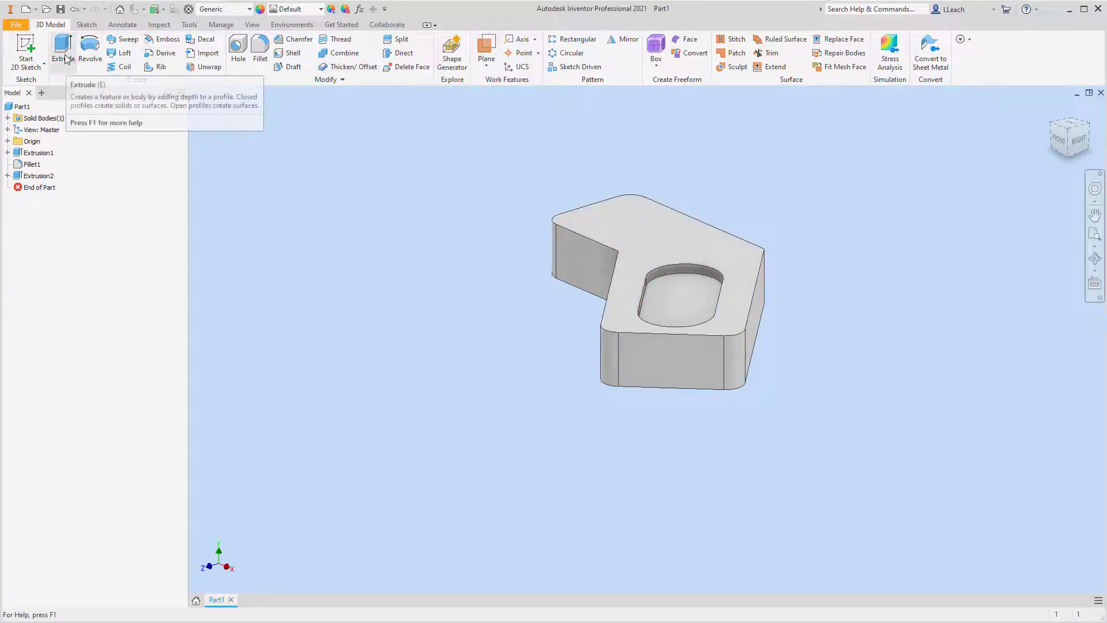
Start a 2D sketch on the floor of the slot pocket and project the floor's outline into it.
left_click(31, 69)
left_click(692, 303)
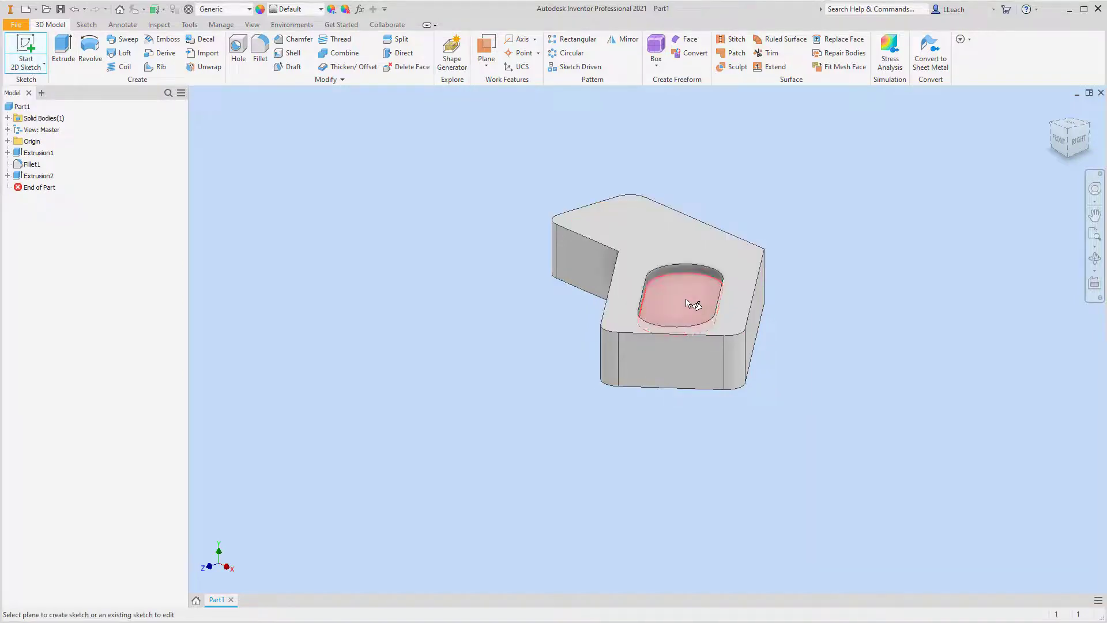
scroll(815, 169, "down", 3)
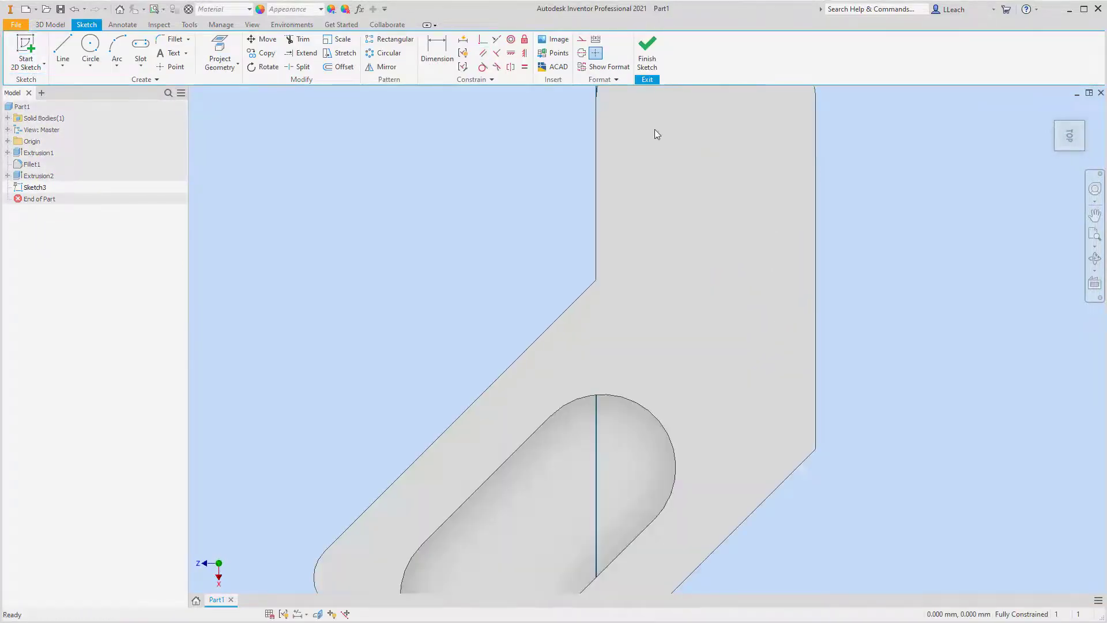
scroll(541, 310, "down", 2)
scroll(541, 310, "up", 3)
scroll(541, 309, "up", 2)
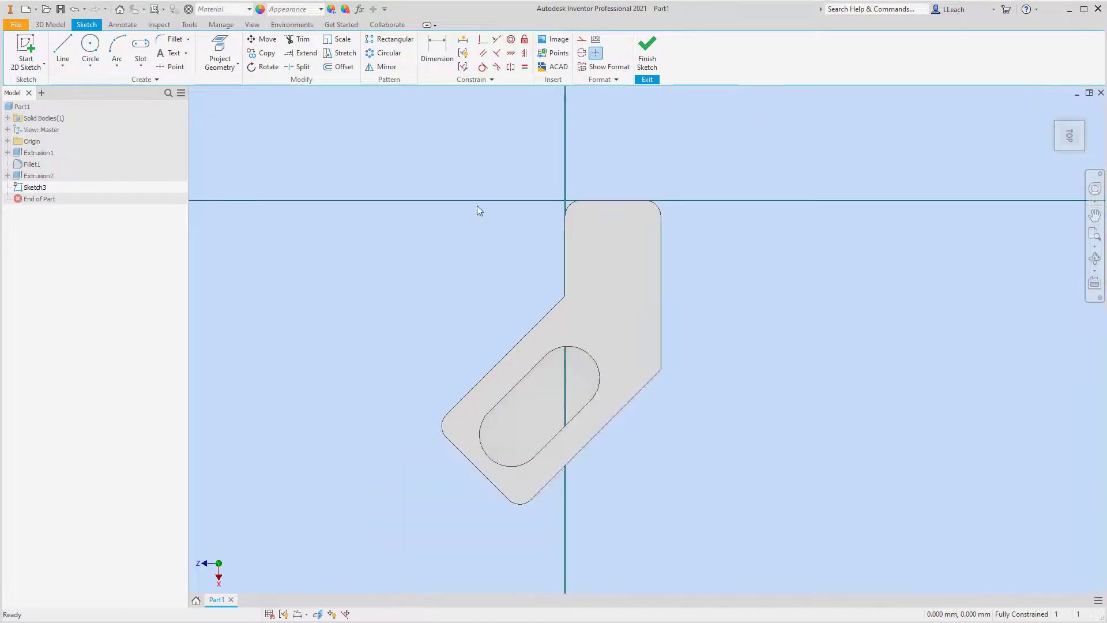
left_click(220, 55)
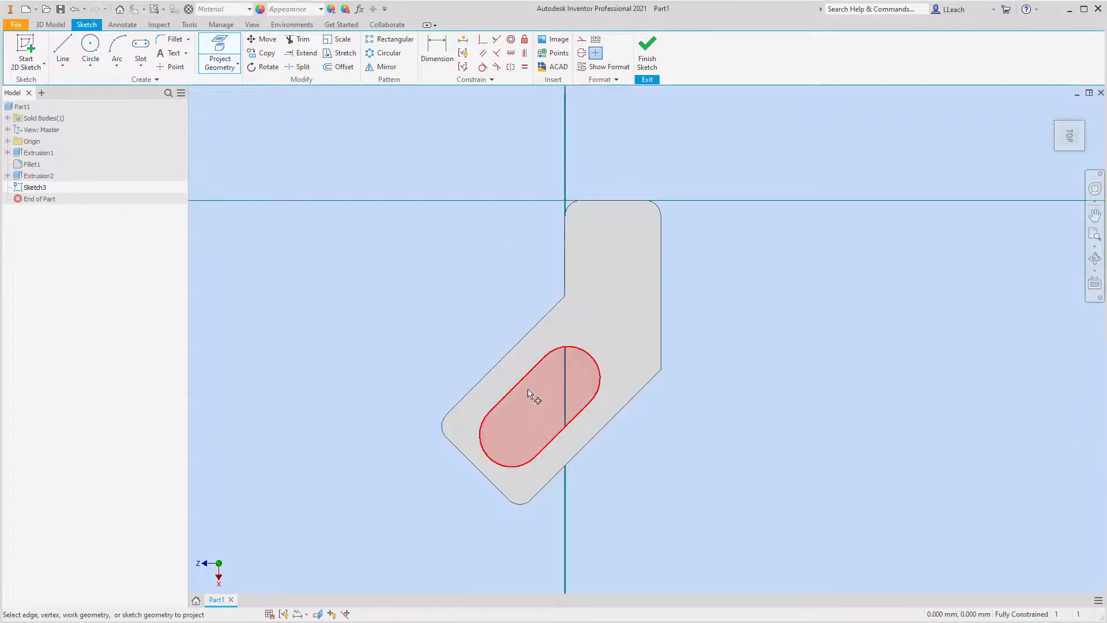
left_click(544, 403)
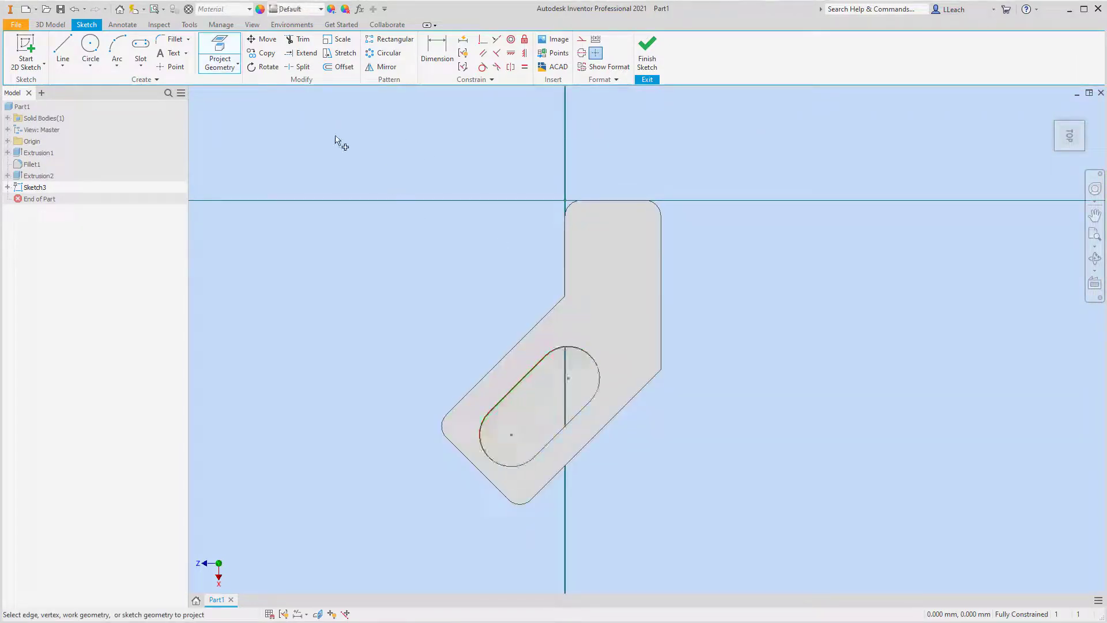
Offset the projected slot outline 10 mm inward and finish the sketch.
left_click(344, 68)
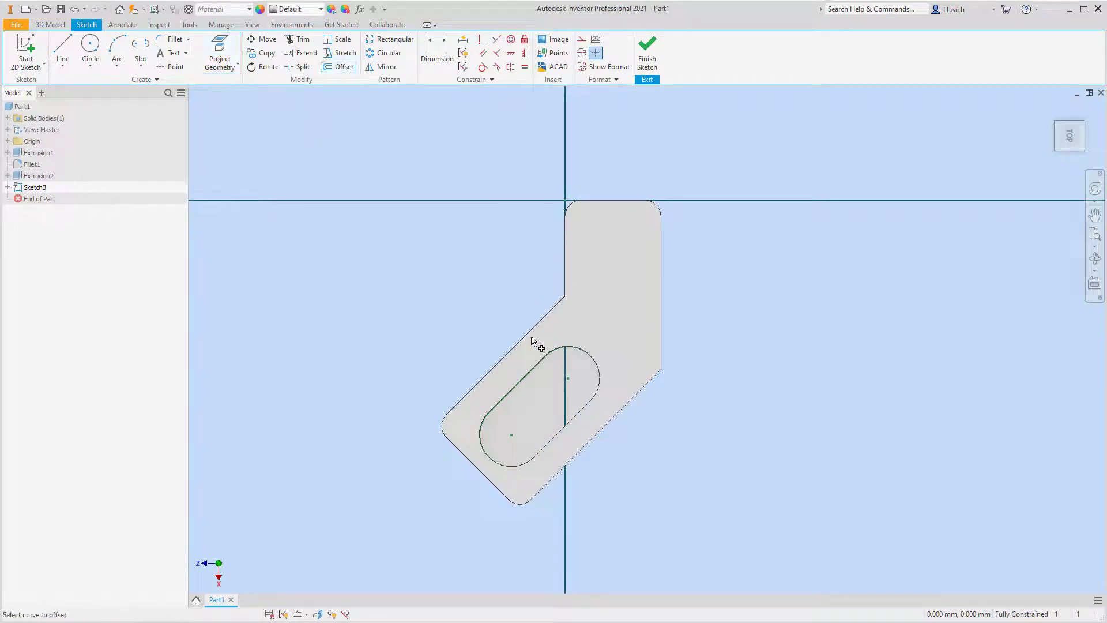
left_click(524, 386)
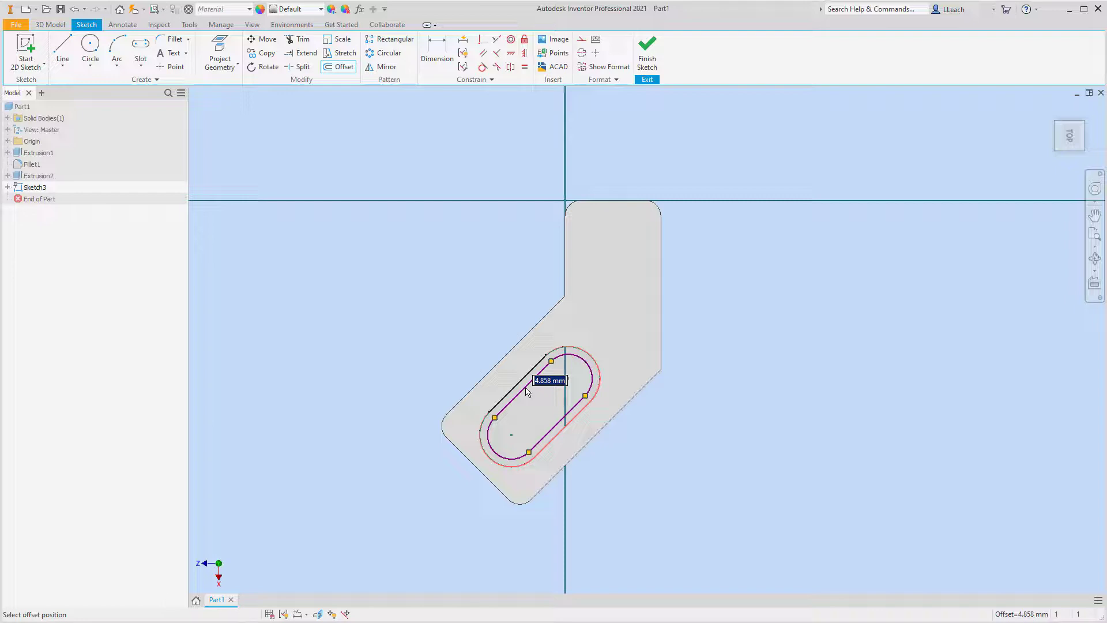
type("10")
key("Return")
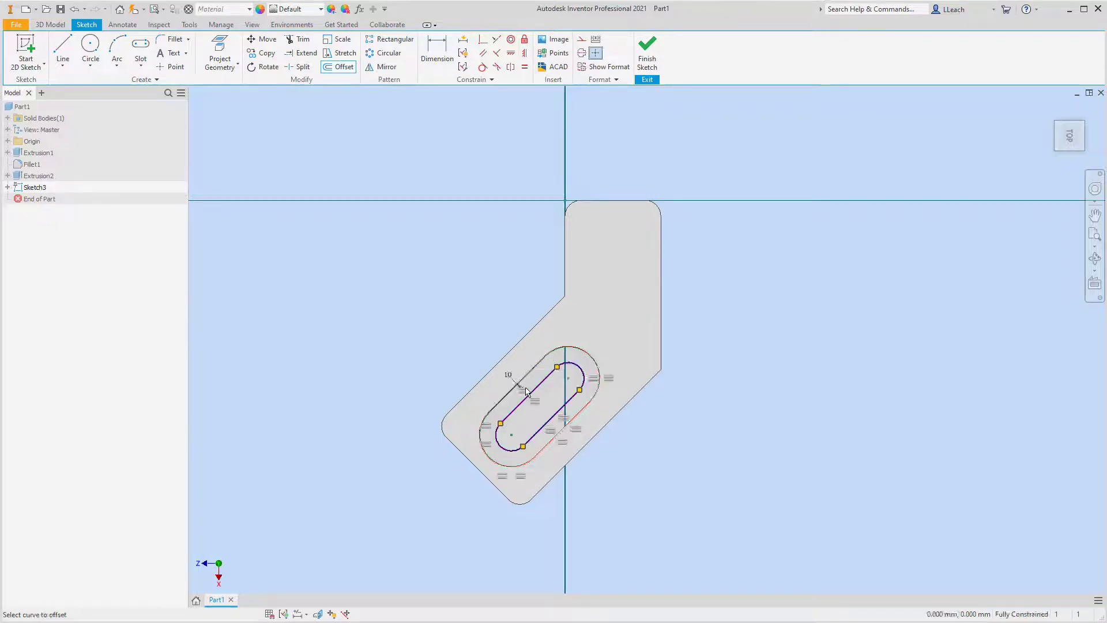
left_click(648, 60)
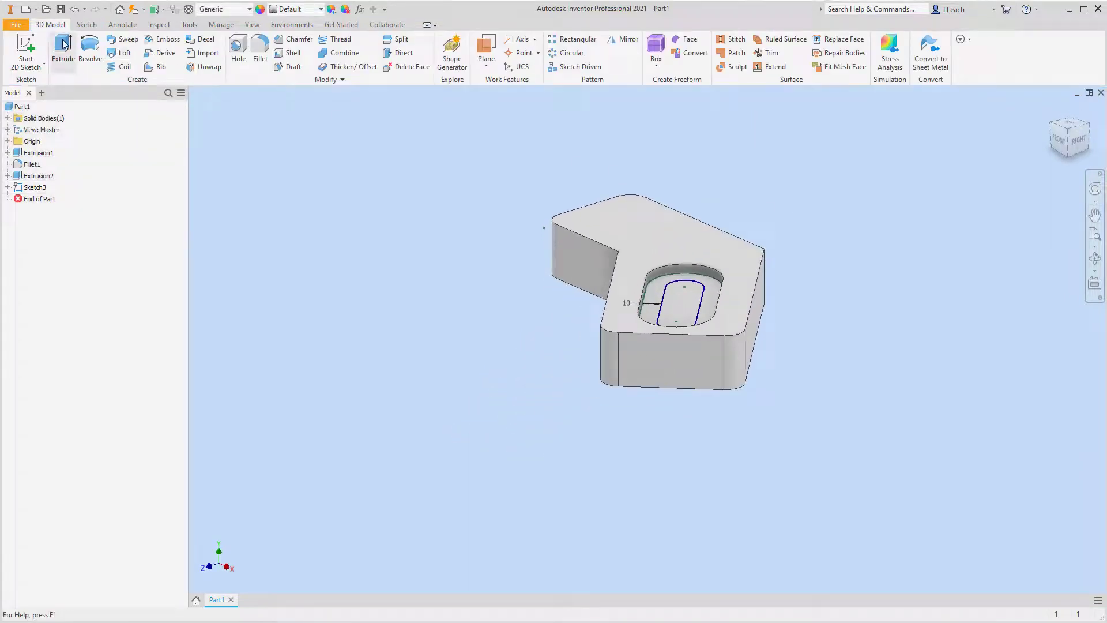
Extrude the inner slot profile as a cut through all of the base.
left_click(63, 49)
left_click(671, 305)
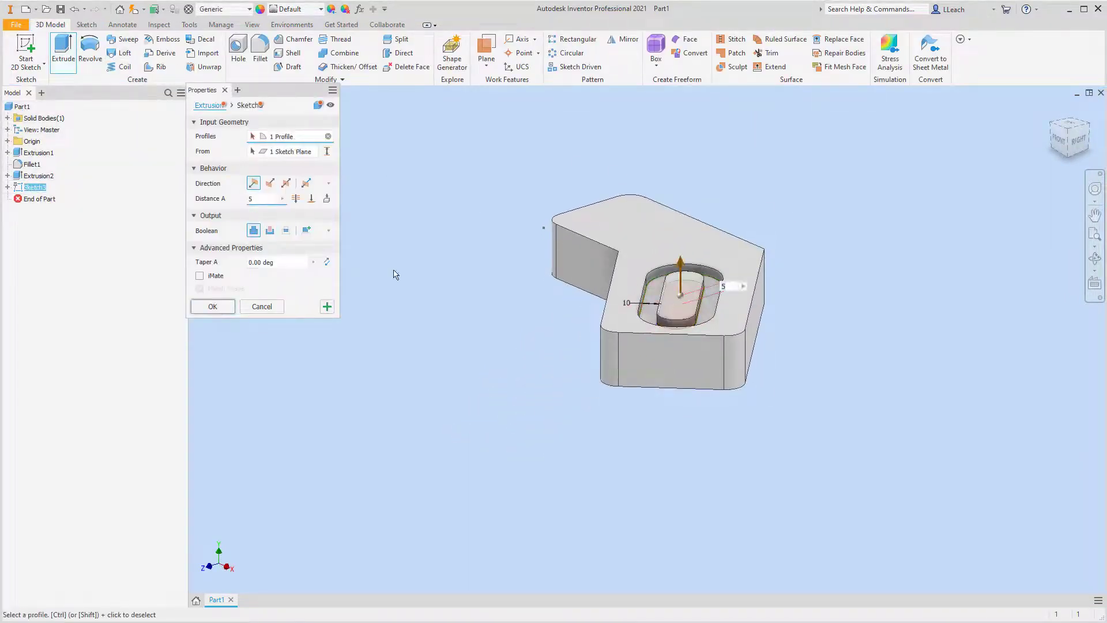
left_click(270, 231)
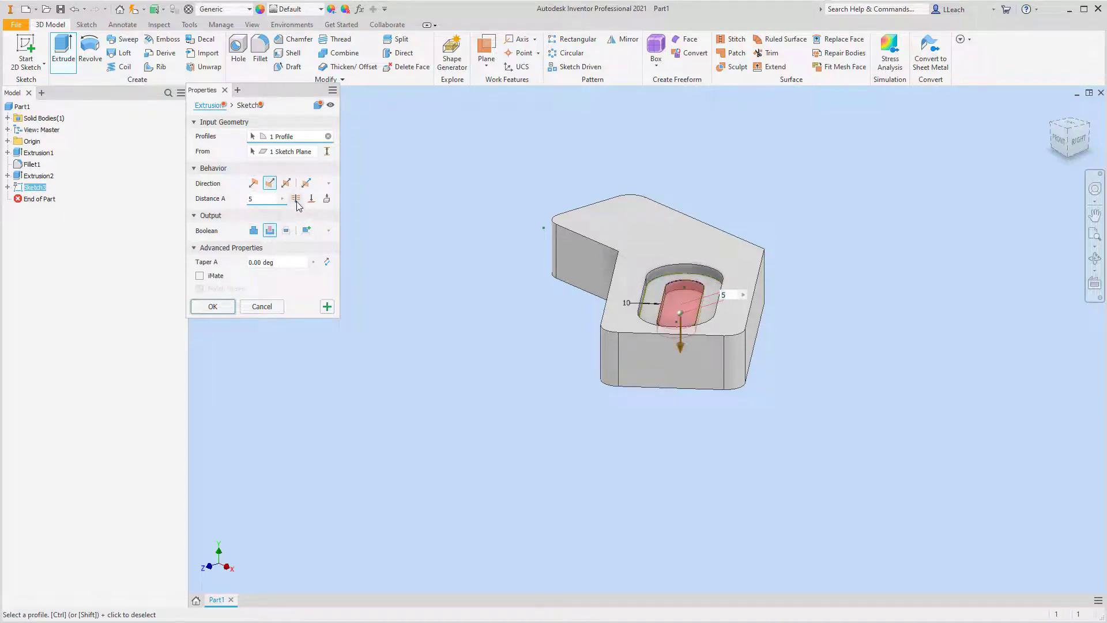
left_click(297, 199)
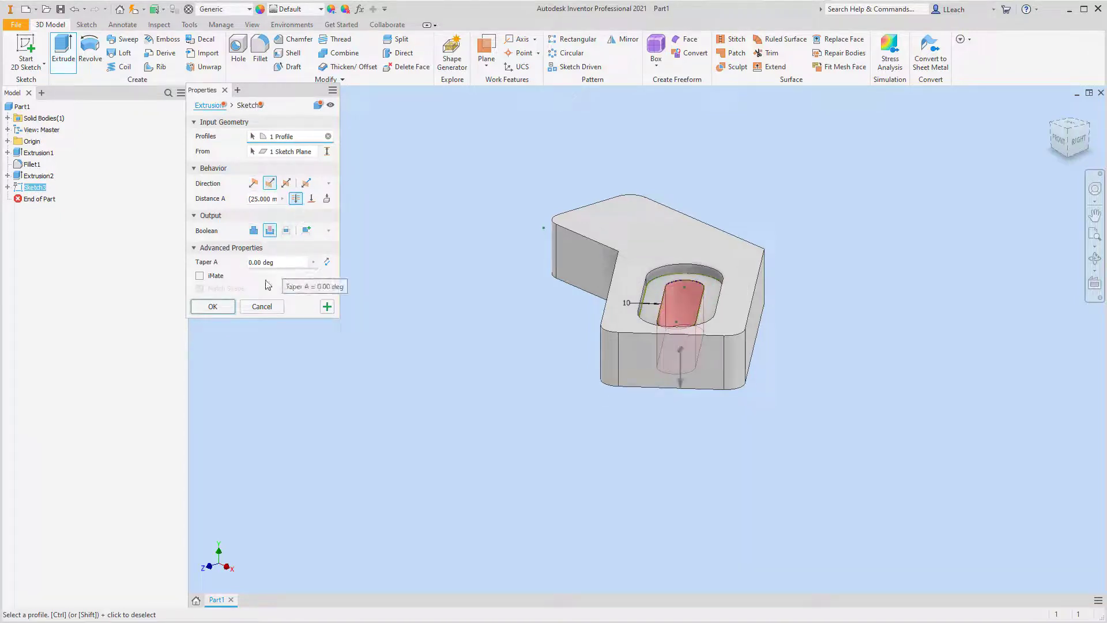
left_click(212, 307)
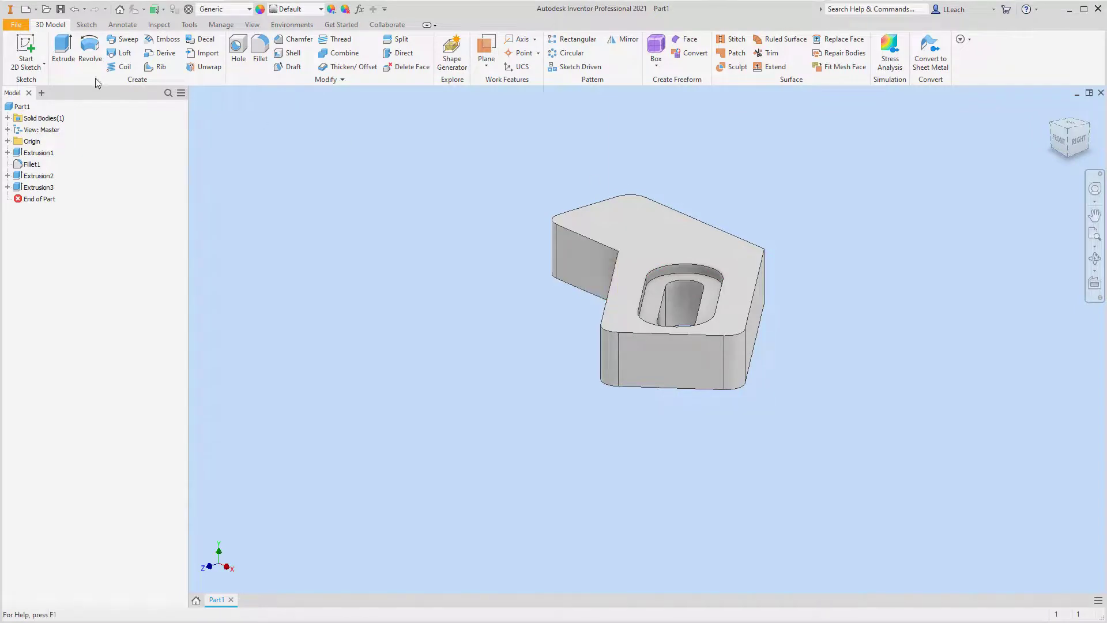
Start a 2D sketch on the front side face of the straight leg and draw a circle about 16 mm in diameter.
left_click(35, 68)
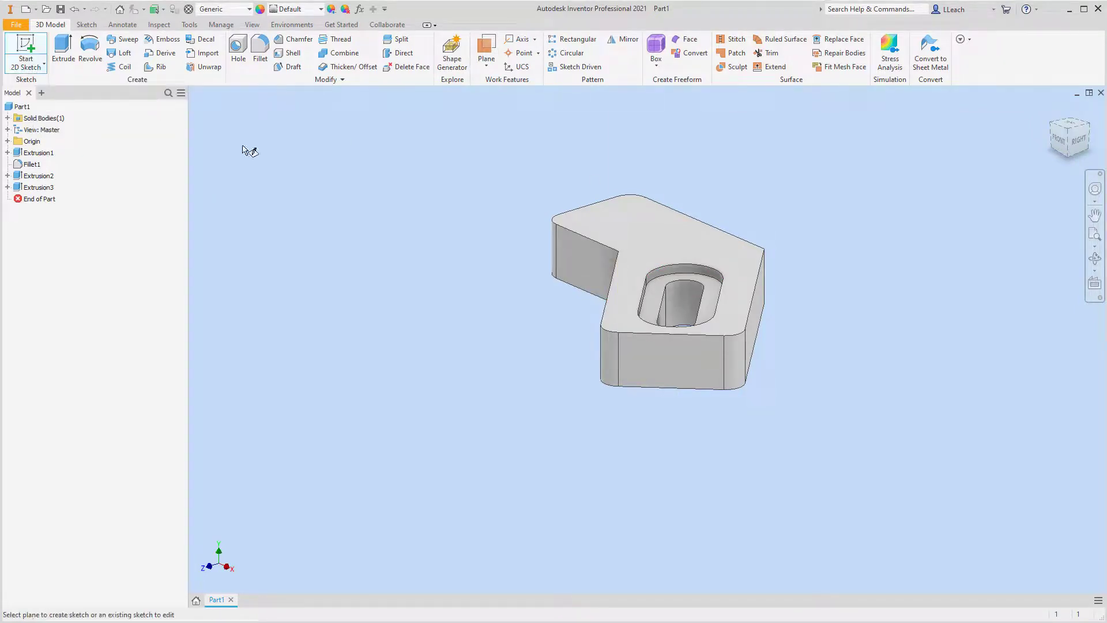
left_click(589, 261)
middle_click_drag(649, 262, 457, 290)
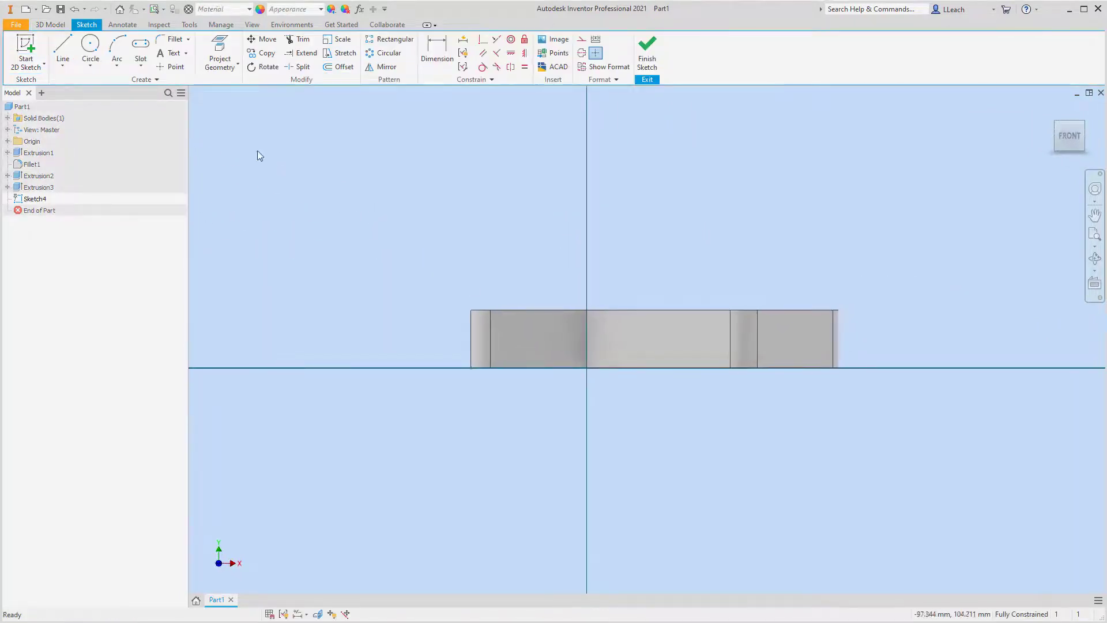
left_click(93, 65)
left_click(107, 85)
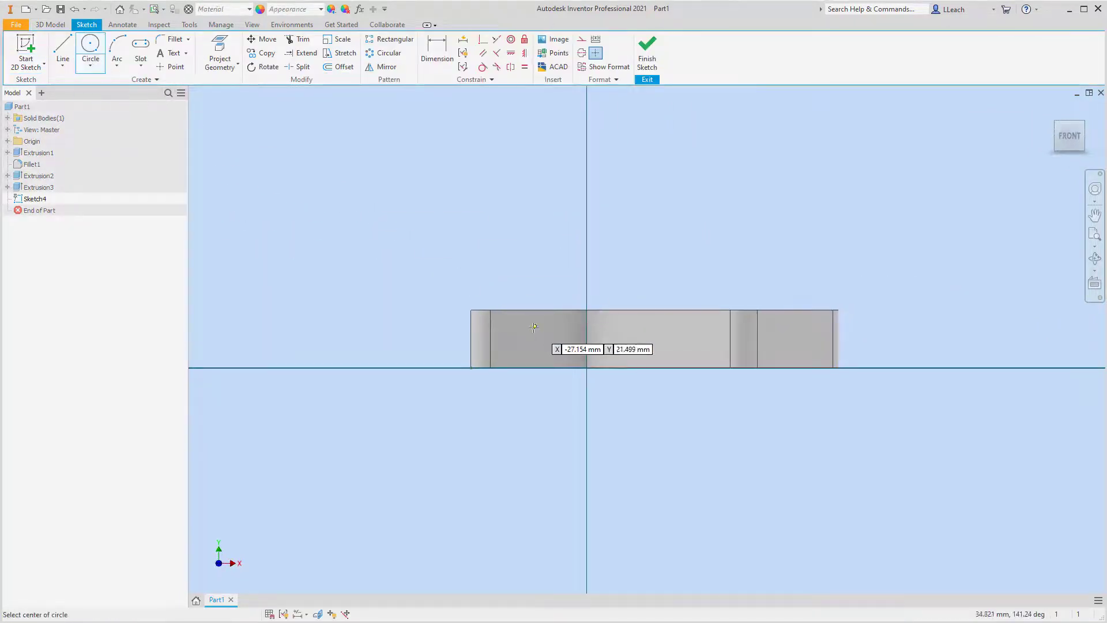
left_click(521, 334)
left_click(532, 342)
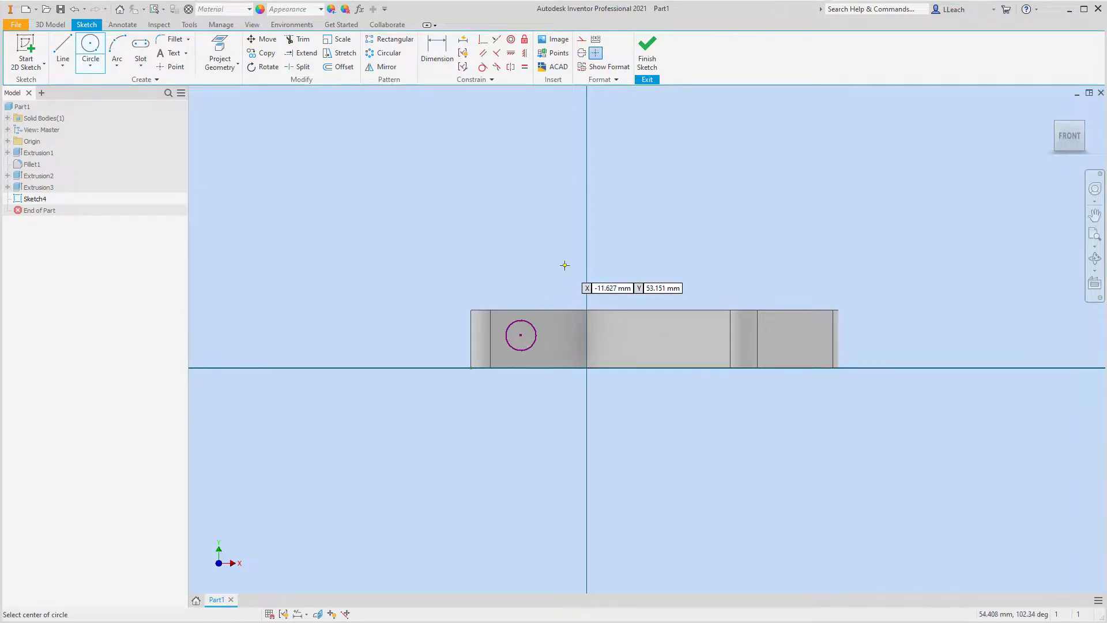
Dimension the circle's center 30 mm horizontally from the outer end edge of the straight leg.
left_click(437, 50)
left_click(470, 336)
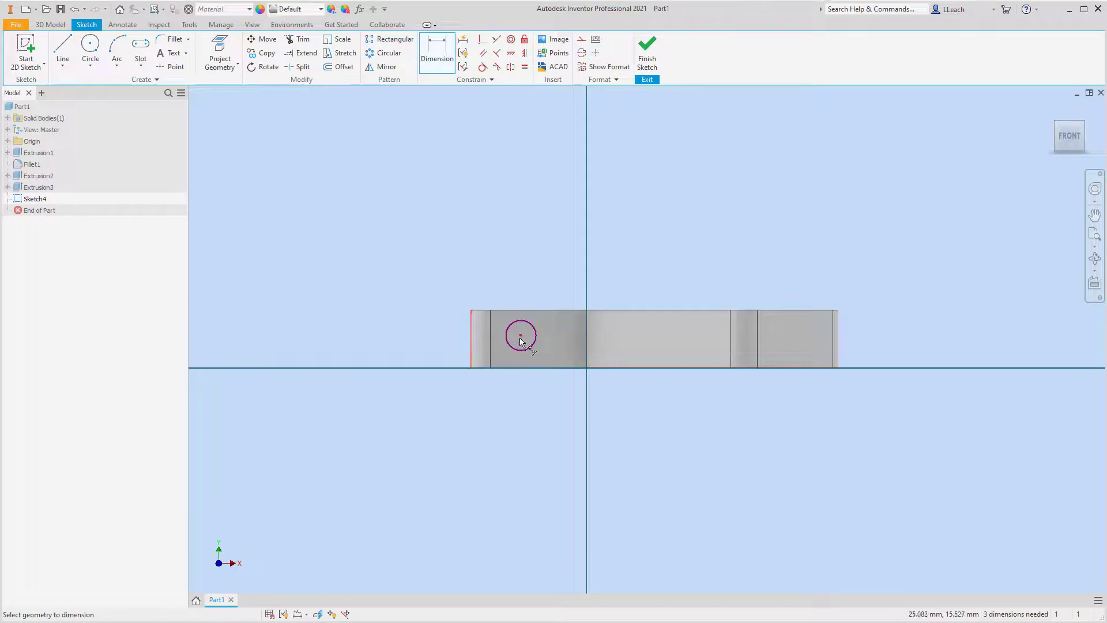
left_click(520, 333)
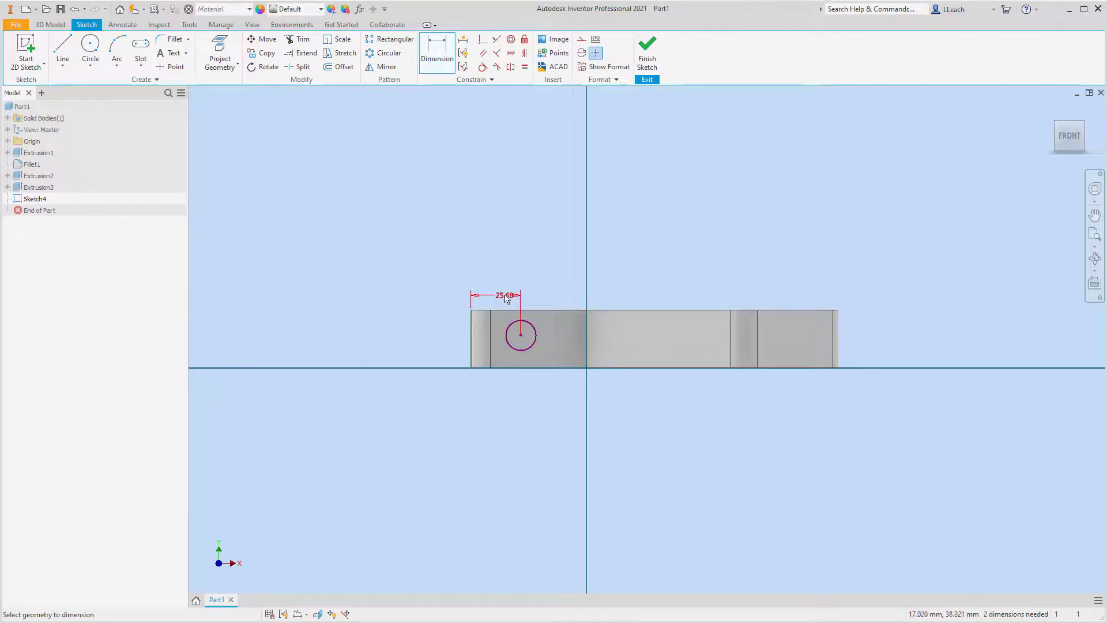
left_click(505, 297)
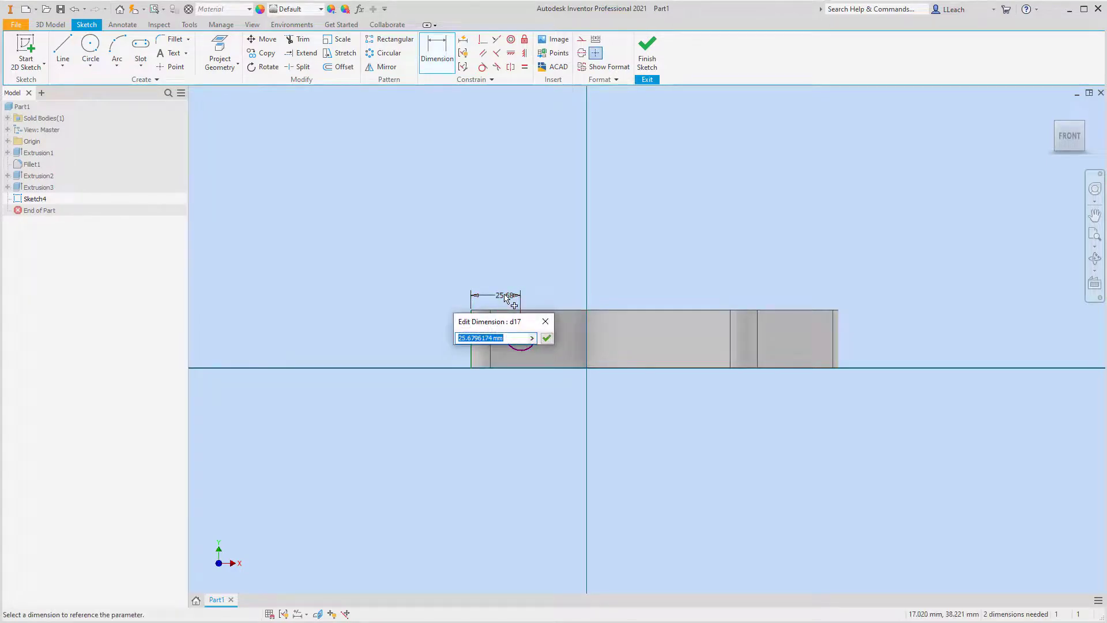
type("30")
key("Return")
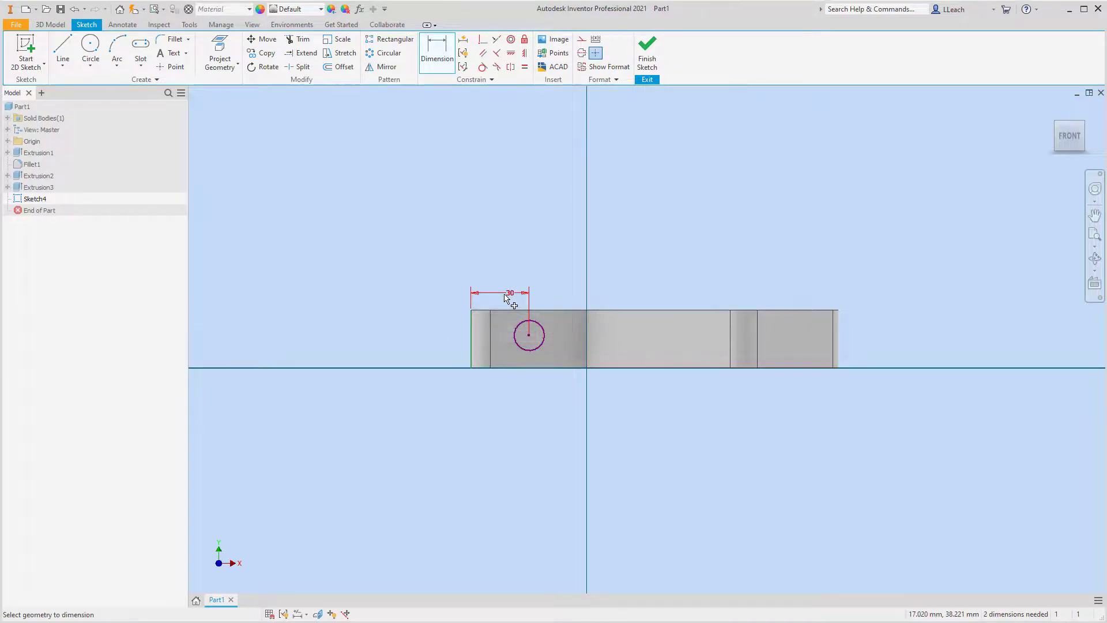
Dimension the circle's center 15 mm above the bottom edge of the side face.
left_click(532, 341)
left_click(536, 367)
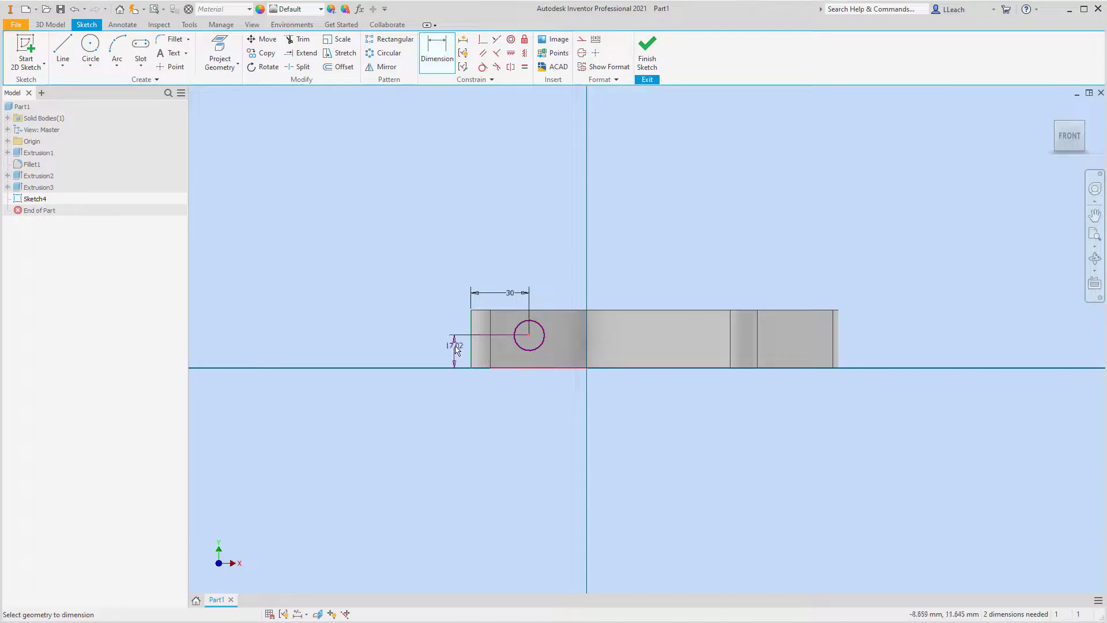
left_click(453, 354)
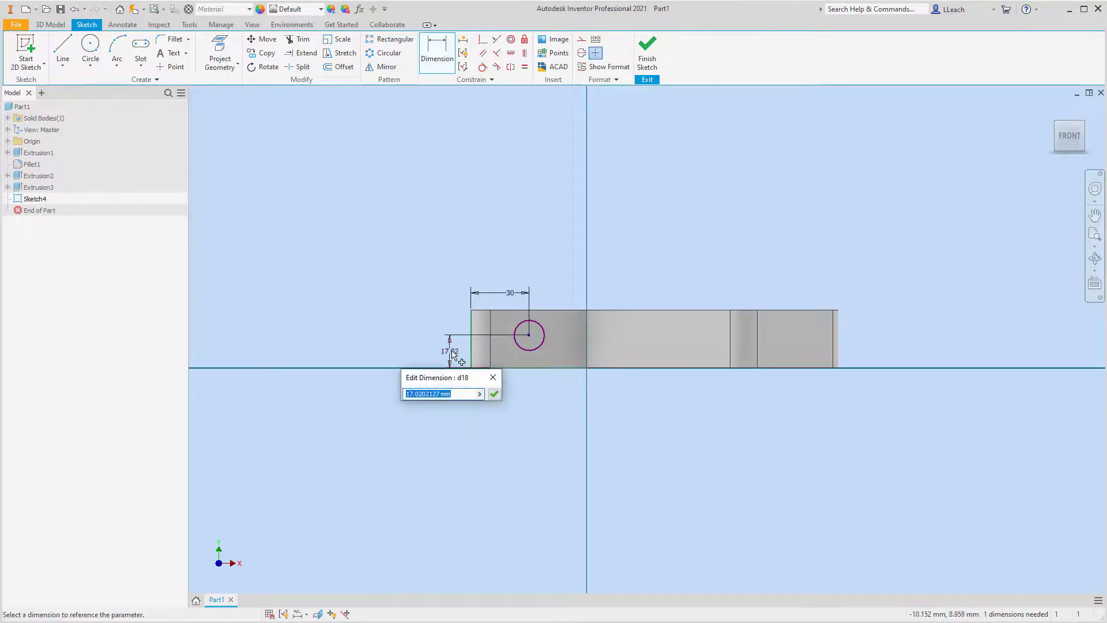
type("15")
left_click(494, 394)
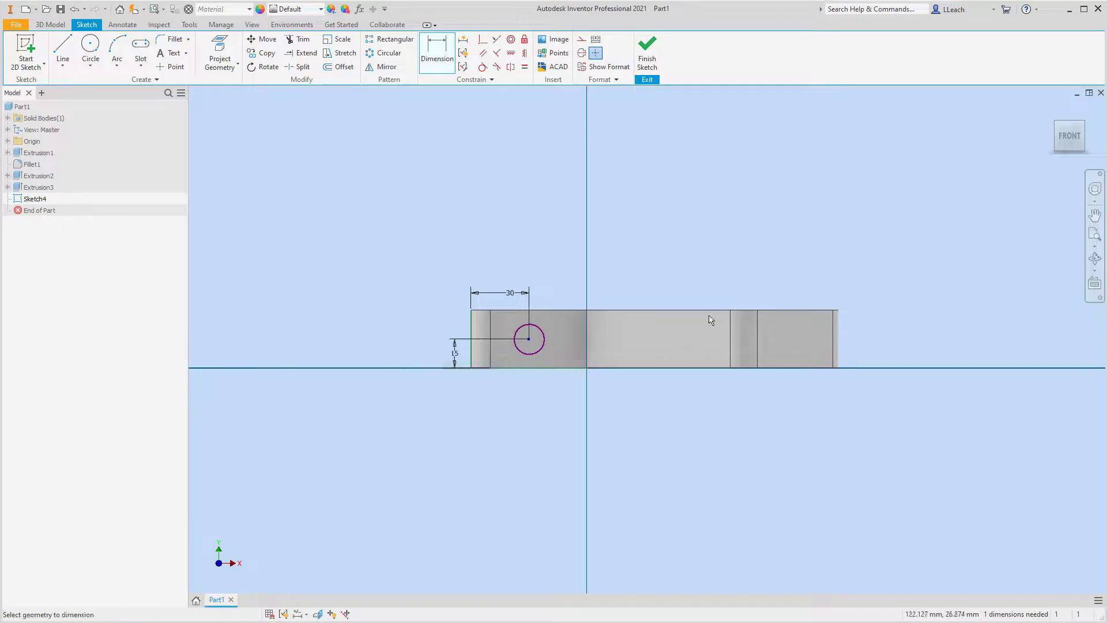
Dimension the side-face circle's diameter as 15 mm and finish the sketch.
left_click(541, 331)
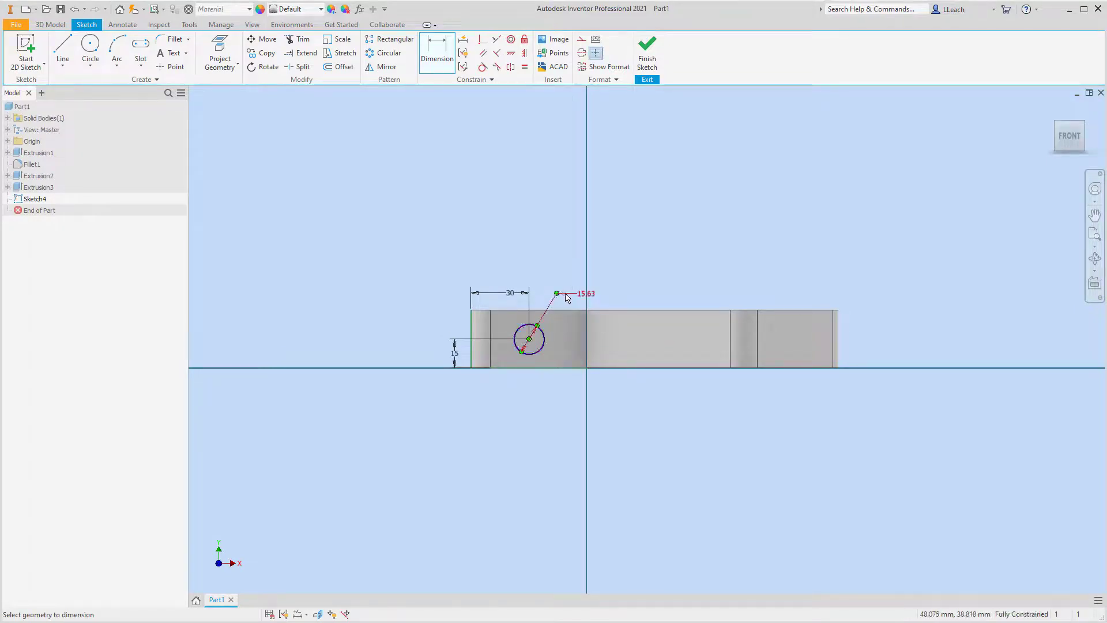
left_click(585, 295)
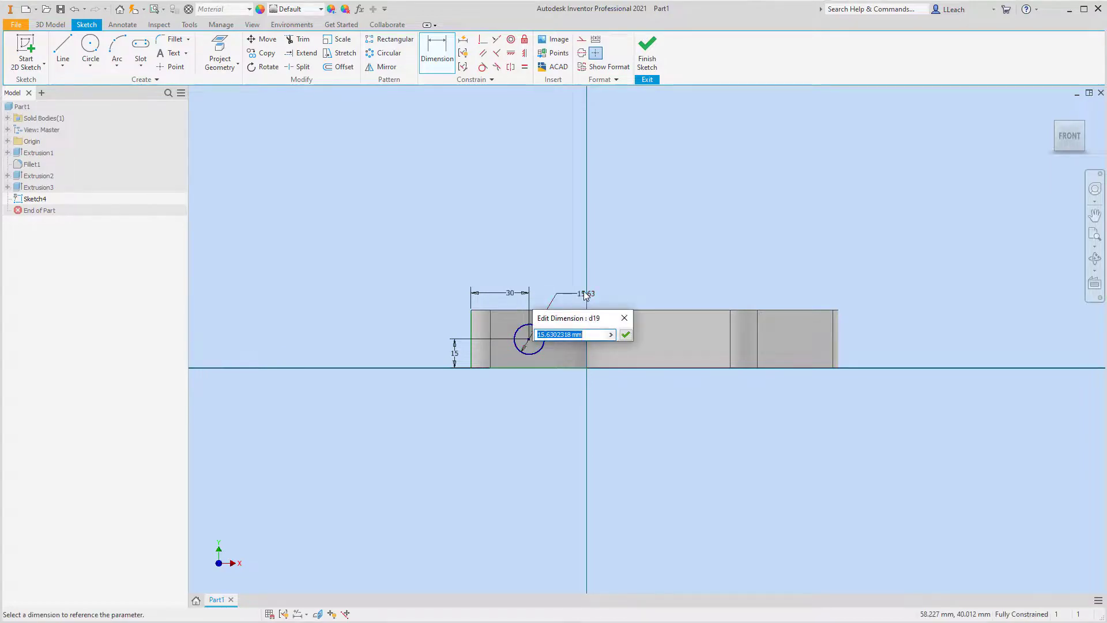
type("15")
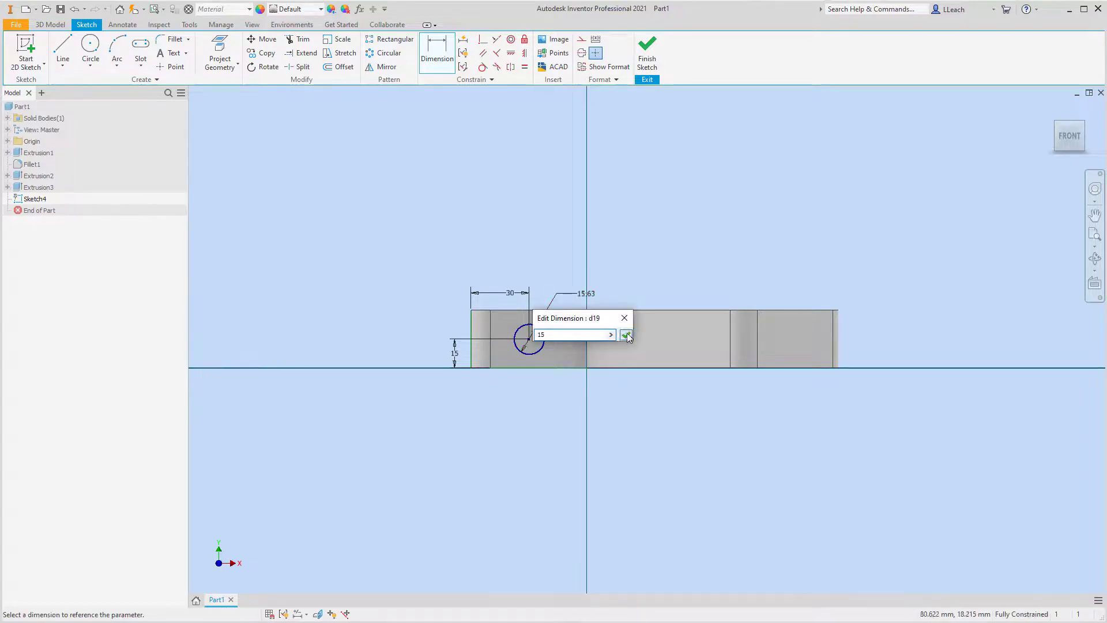
left_click(625, 334)
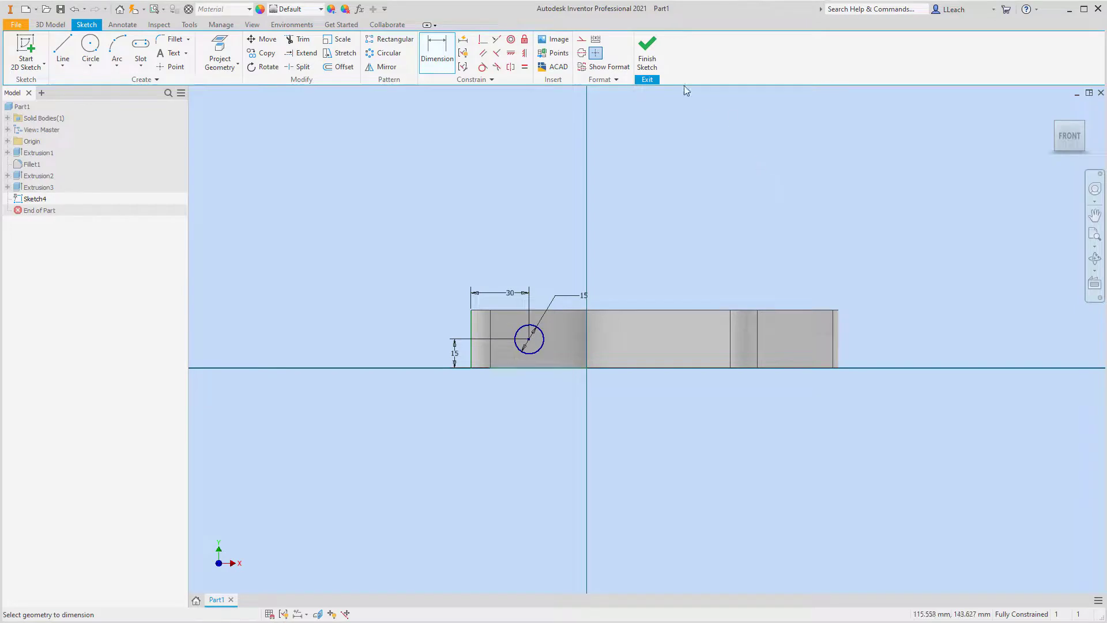
left_click(653, 67)
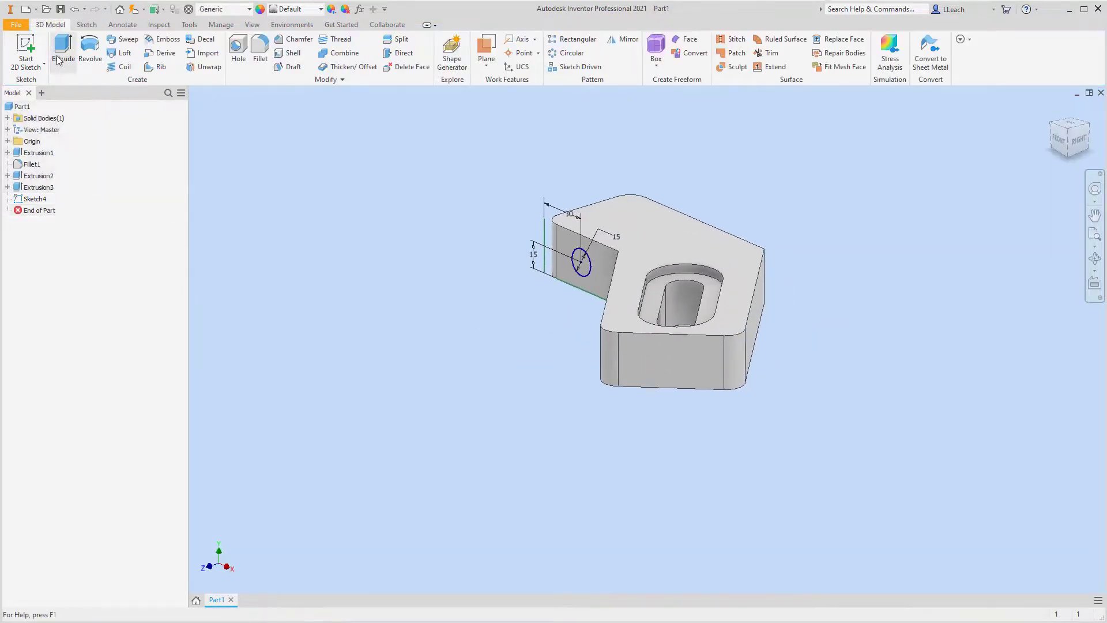
Extrude the 15 mm circle as a cut through all of the straight leg.
left_click(63, 51)
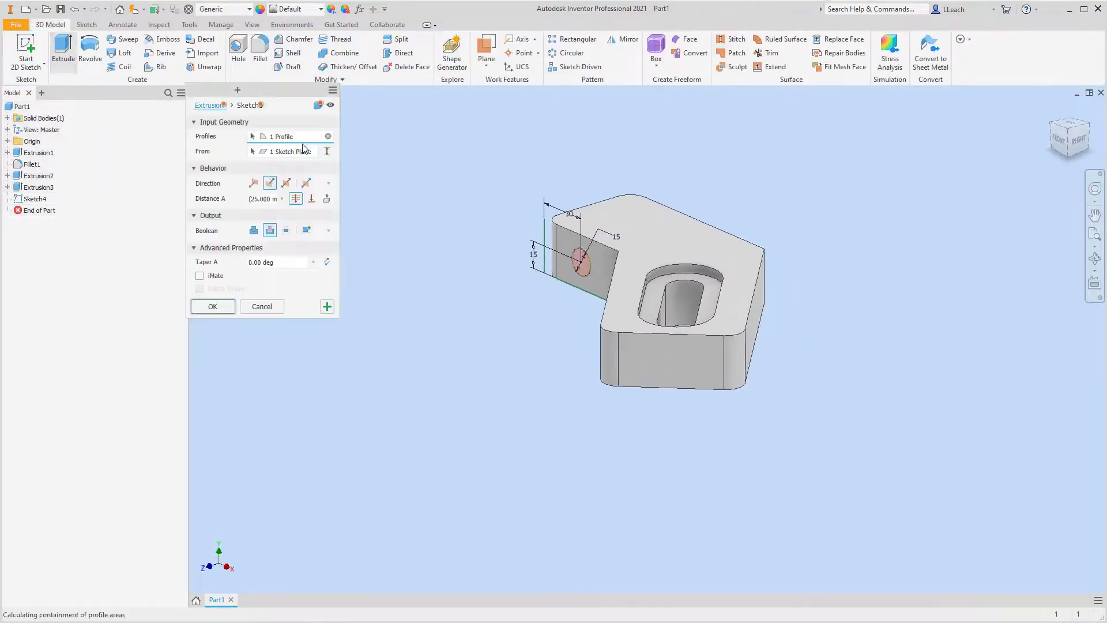
left_click(269, 230)
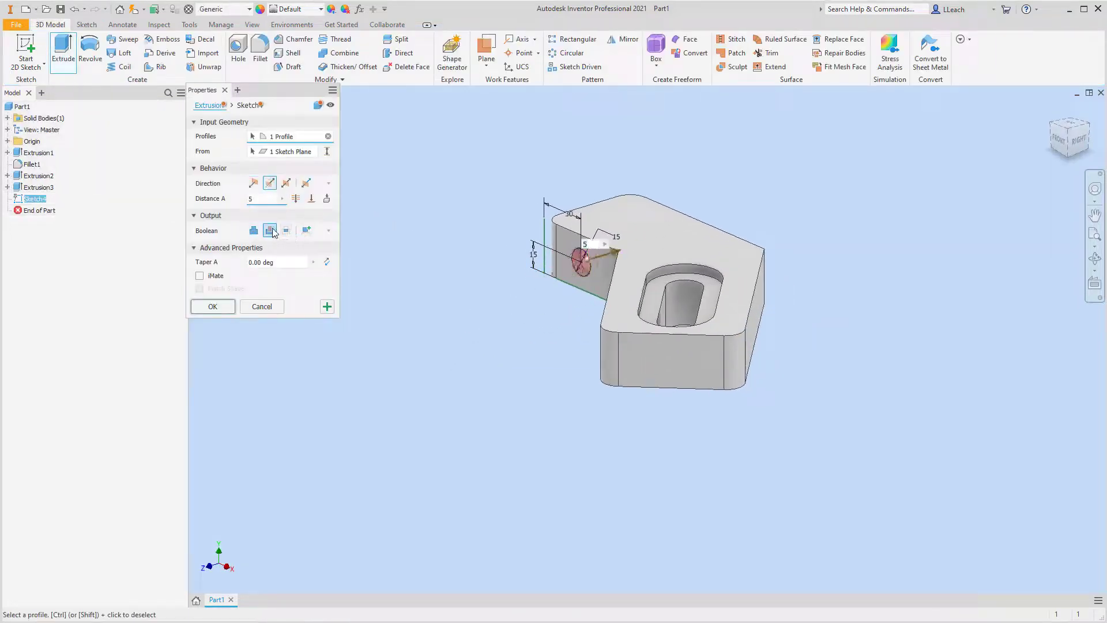
left_click(295, 198)
left_click(212, 306)
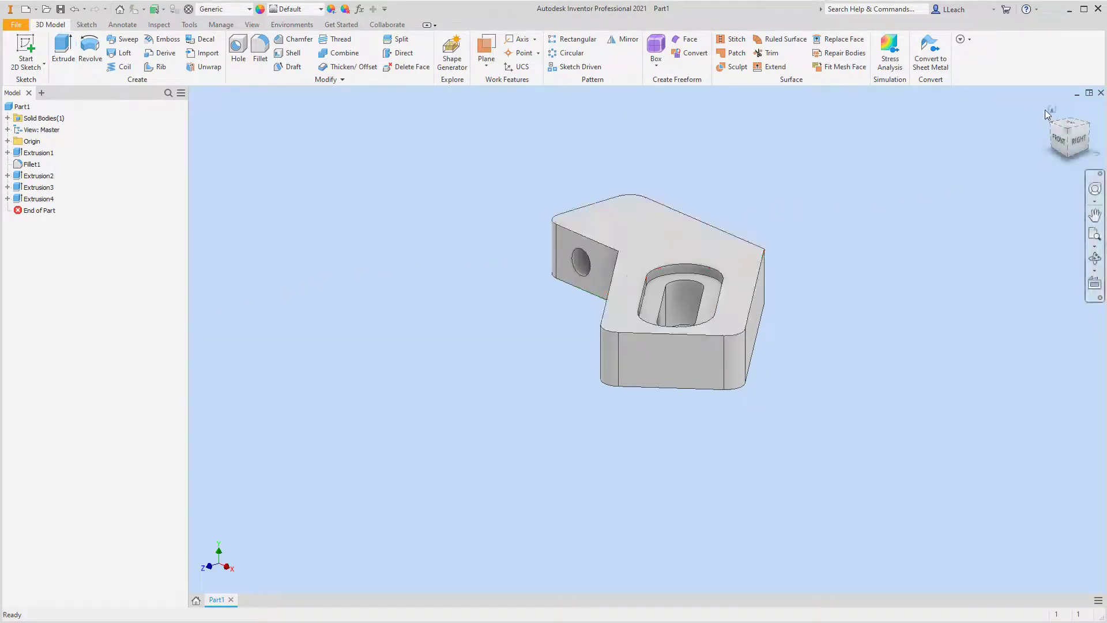
Assign the Brass material from the Autodesk Material Library to the part.
left_click(1051, 111)
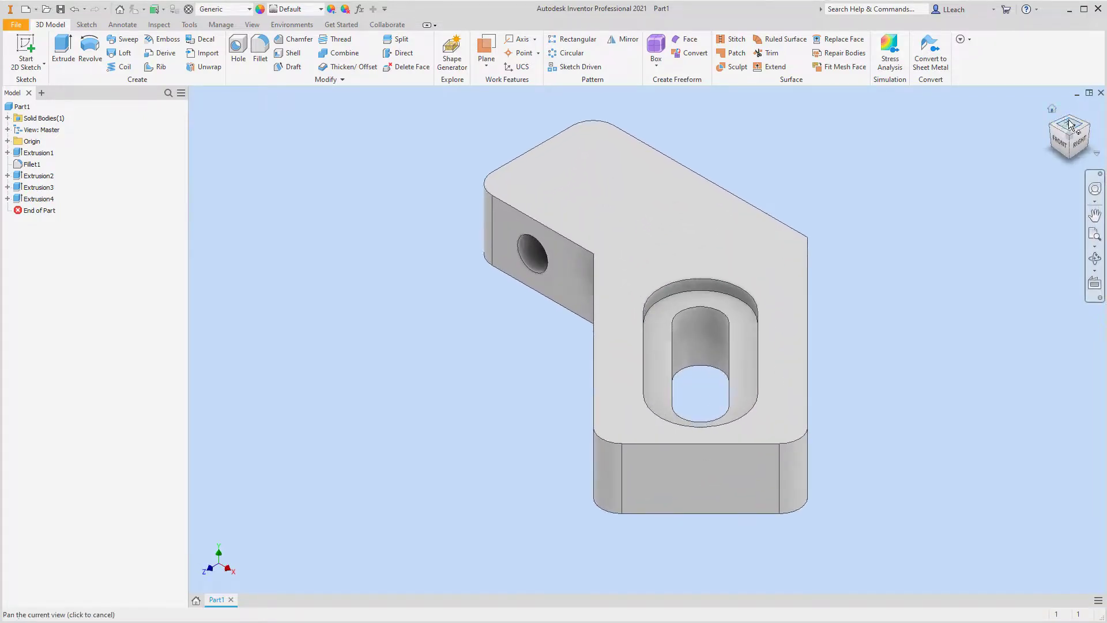
left_click(1056, 126)
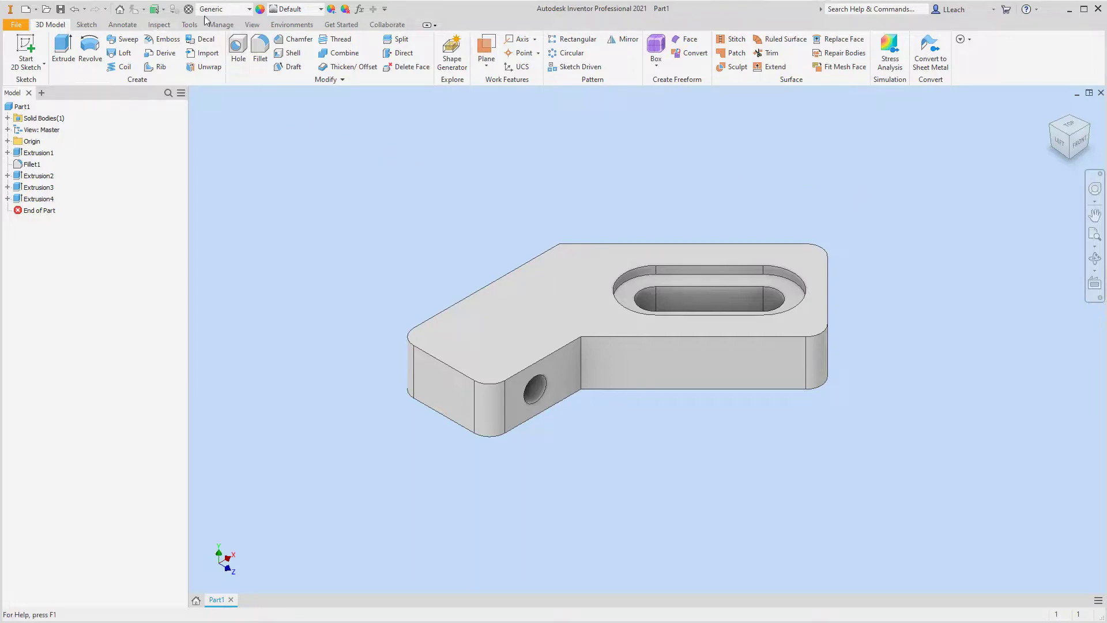
left_click(249, 10)
scroll(282, 138, "up", 2)
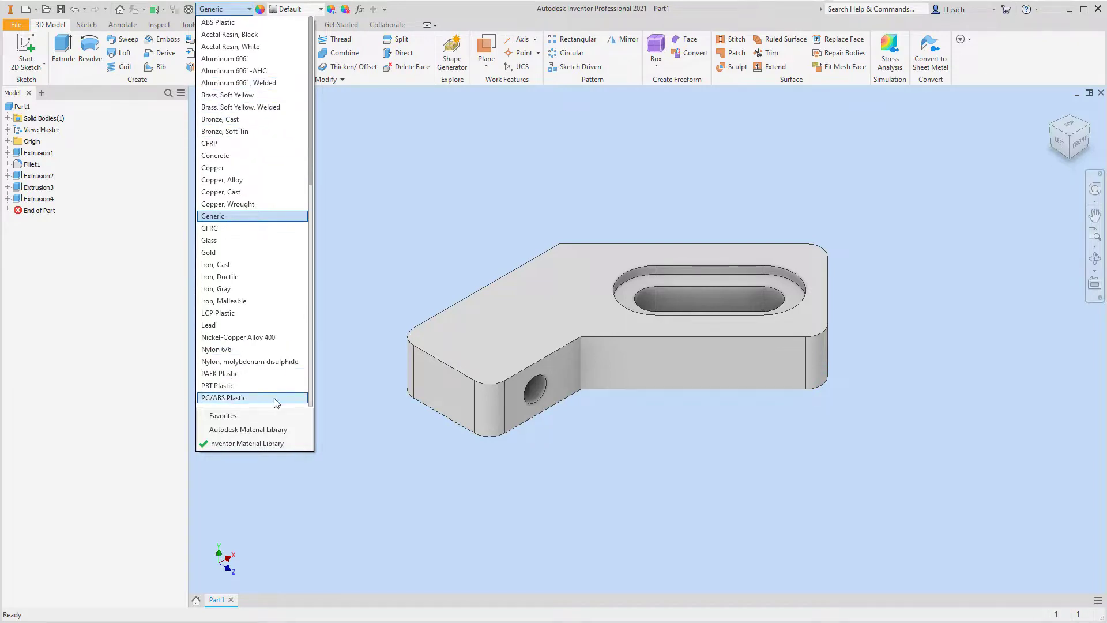
scroll(283, 396, "down", 2)
scroll(283, 396, "down", 1)
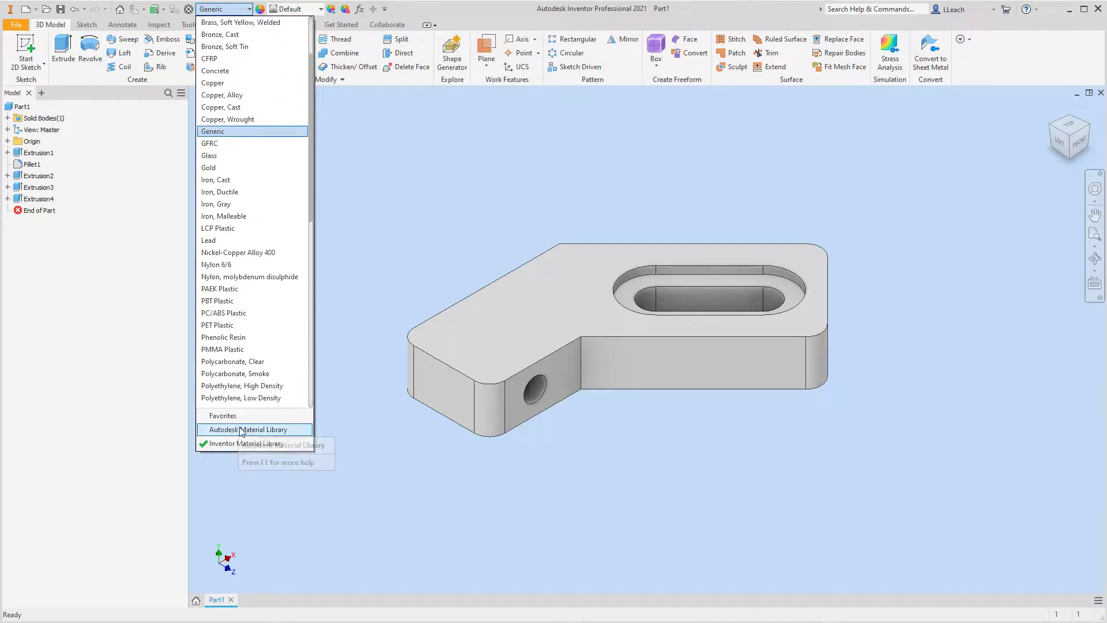
left_click(235, 432)
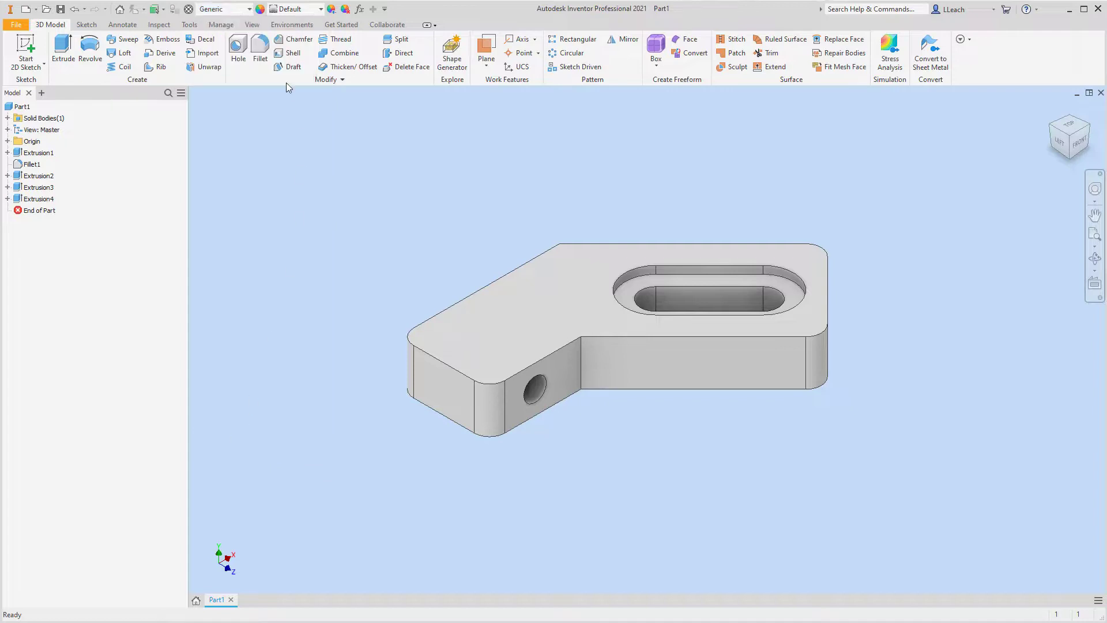
left_click(249, 9)
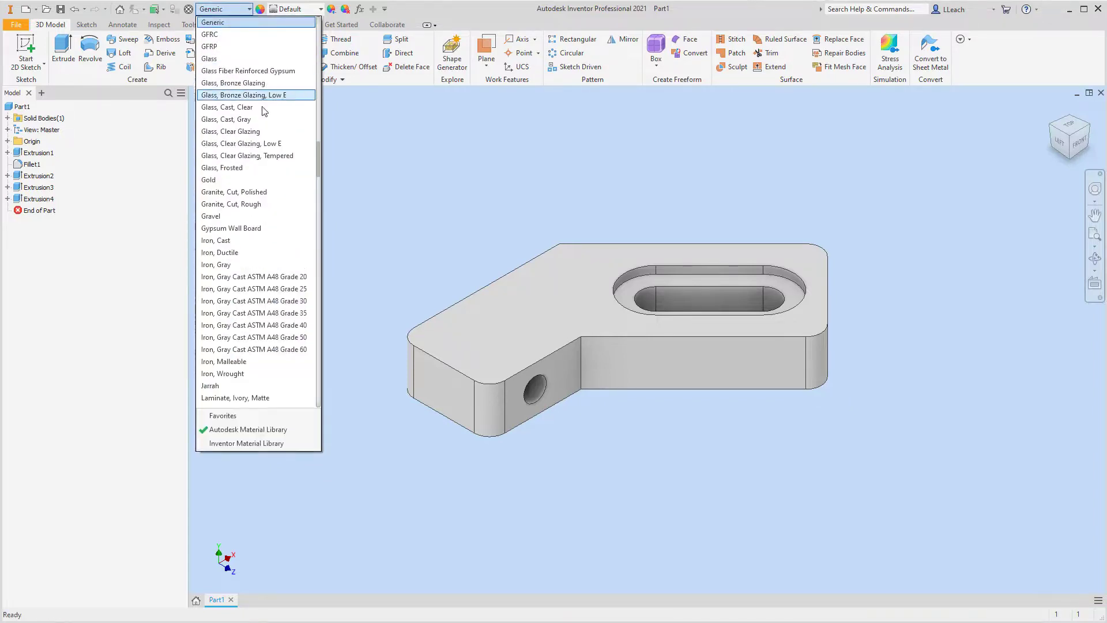
scroll(265, 110, "up", 20)
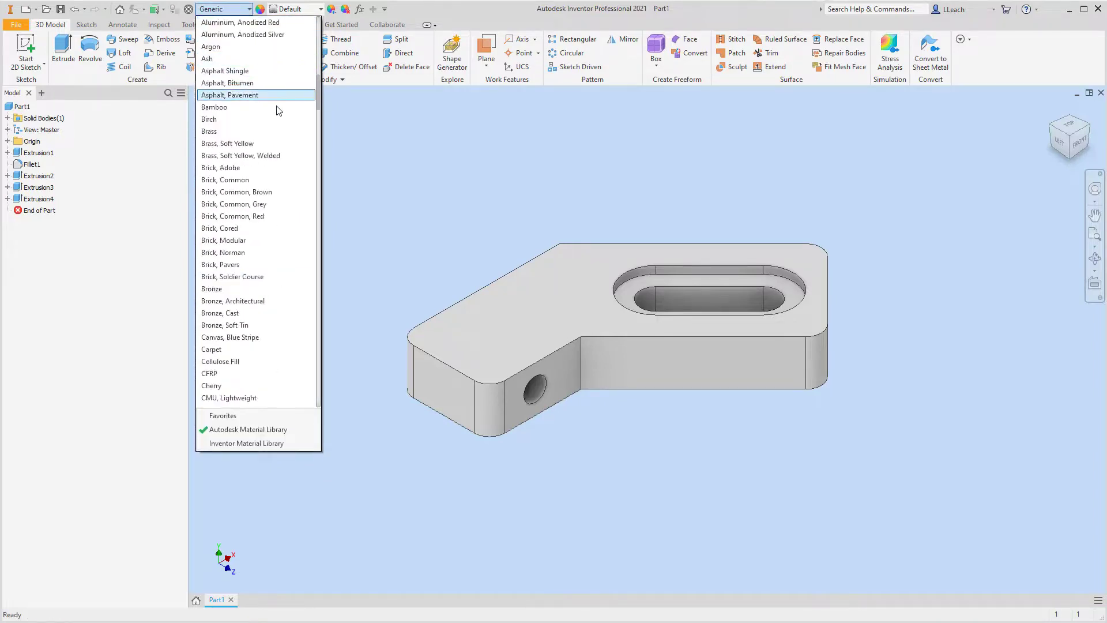
left_click(212, 131)
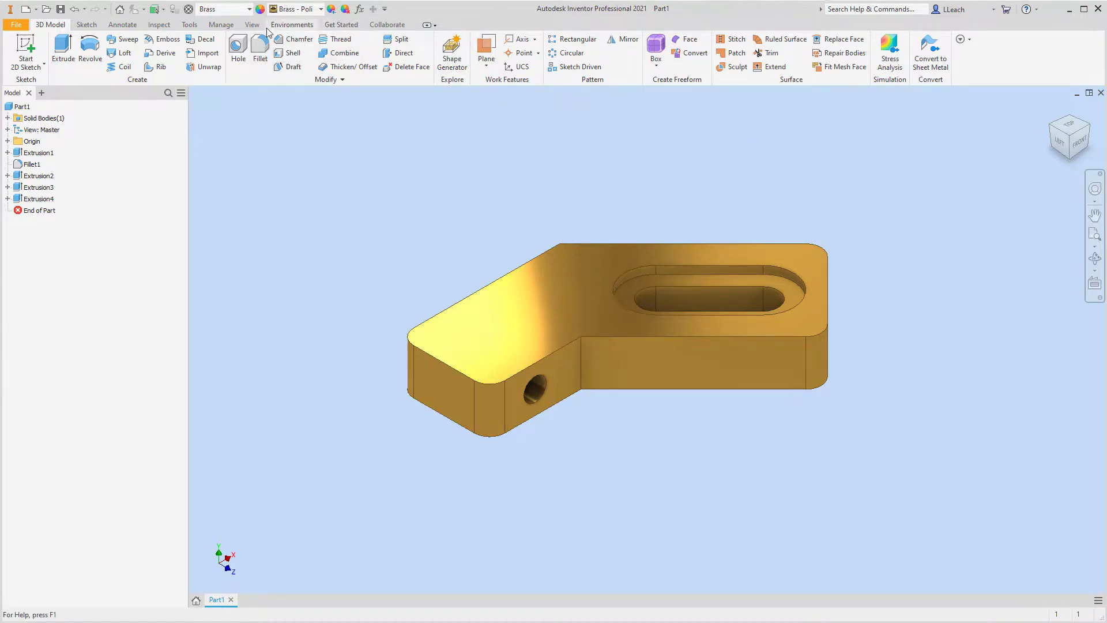
Set the visual style to Shaded with Edges and turn off the model's shadows.
left_click(251, 24)
left_click(212, 49)
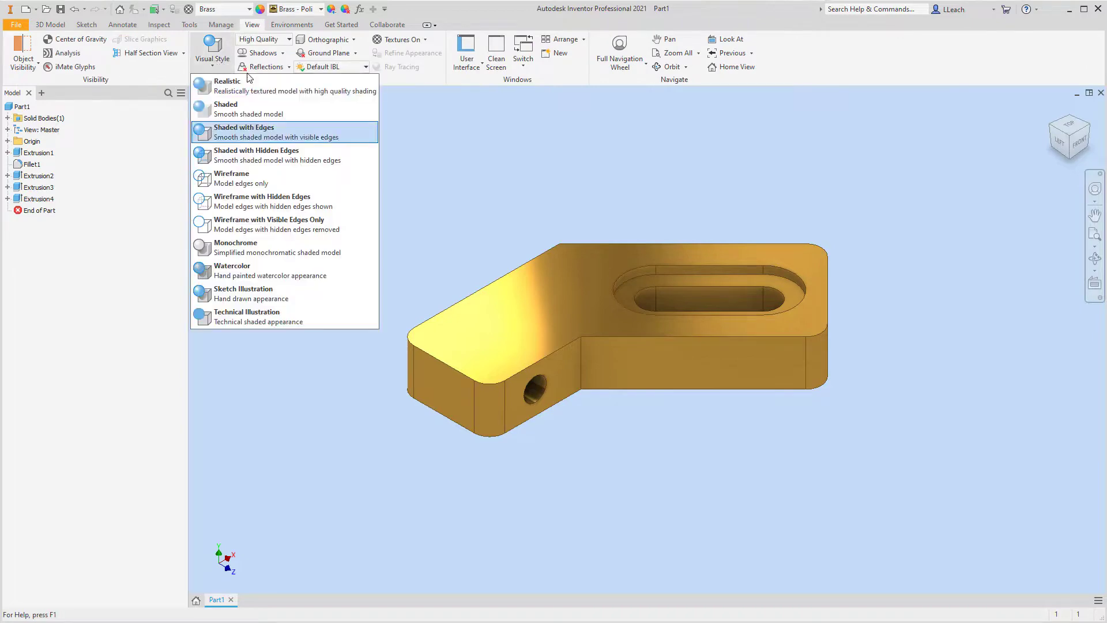
left_click(260, 118)
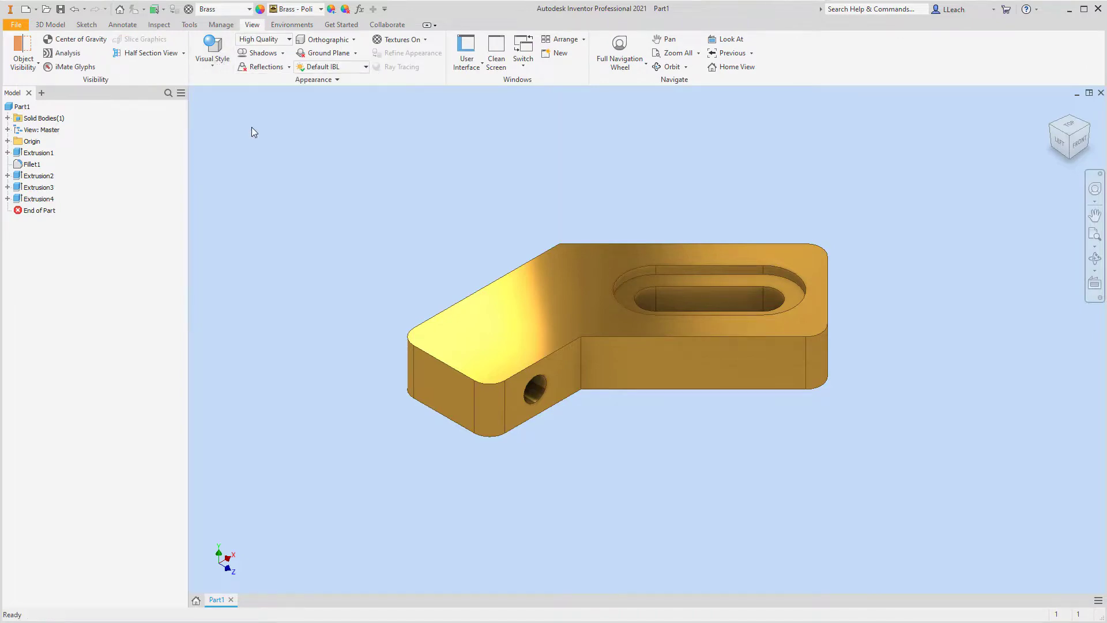
left_click(276, 56)
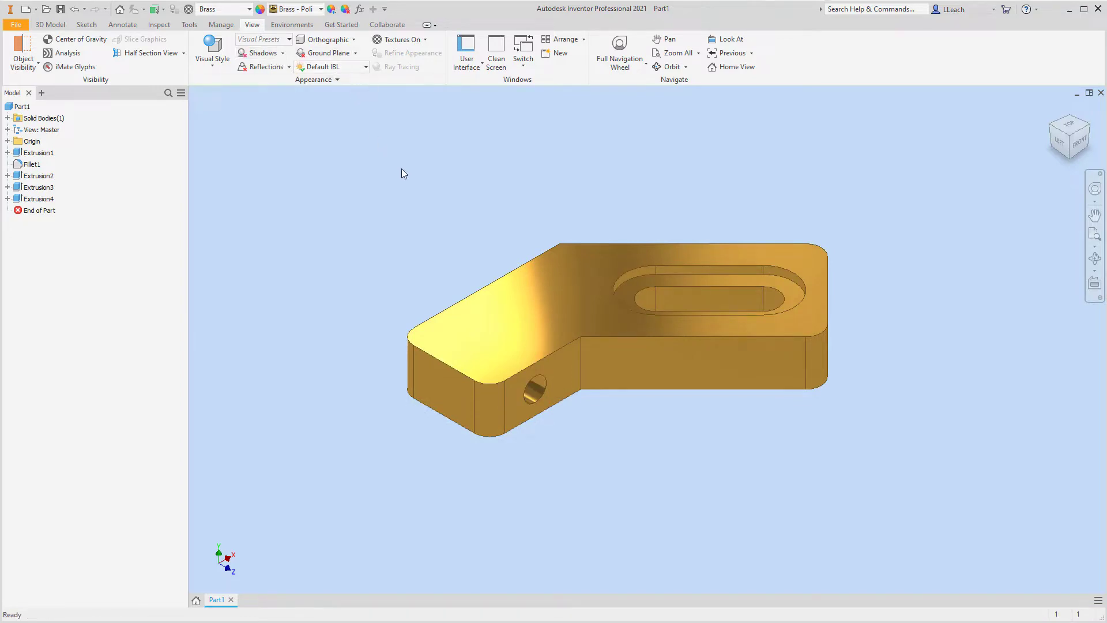
Save the part as ANGLE LATCH in the Parametric-Modeling2 folder.
left_click(22, 27)
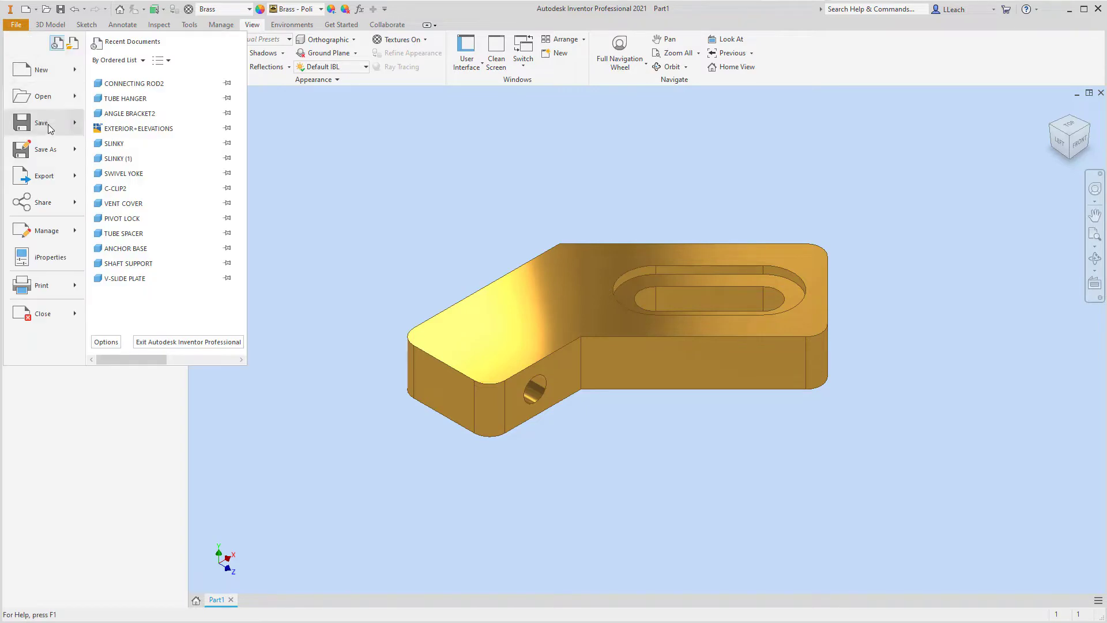
left_click(45, 126)
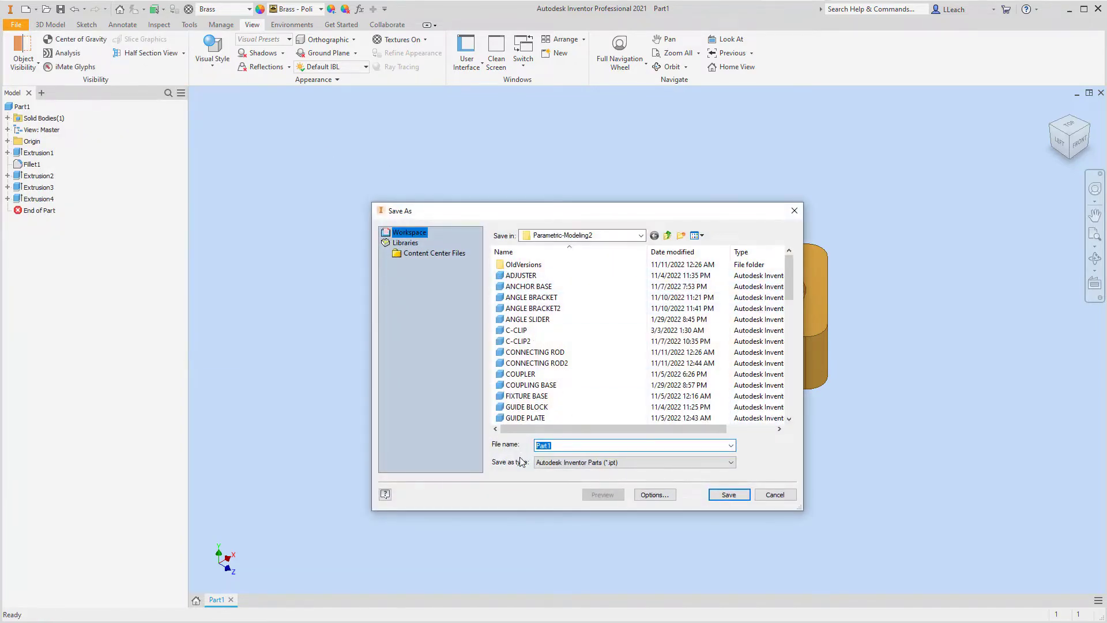
type("ANG")
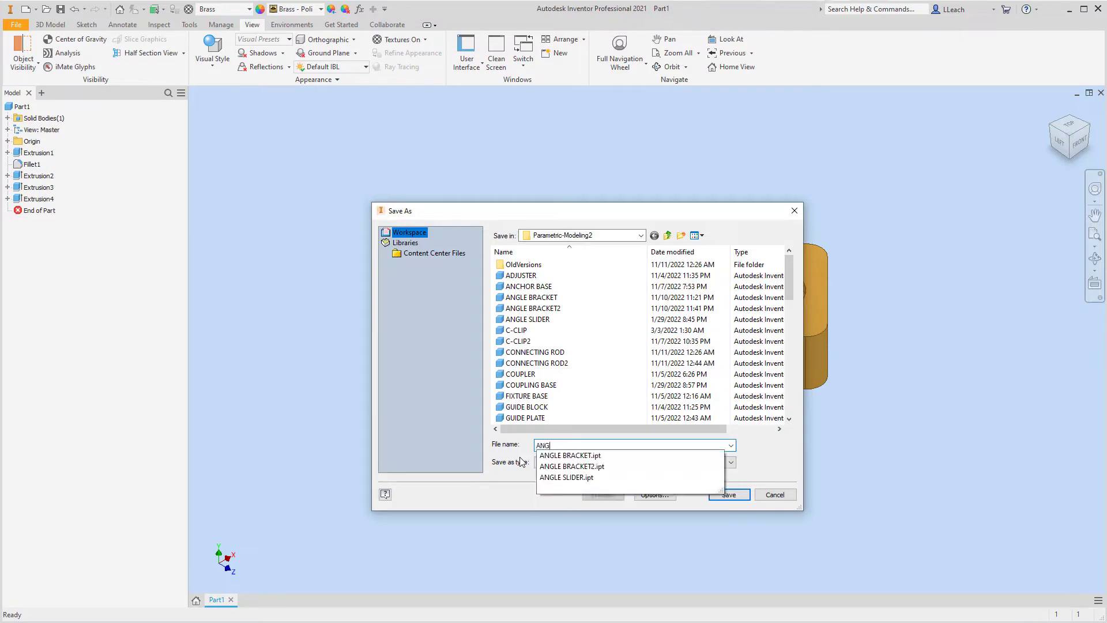
type("LE LATCH")
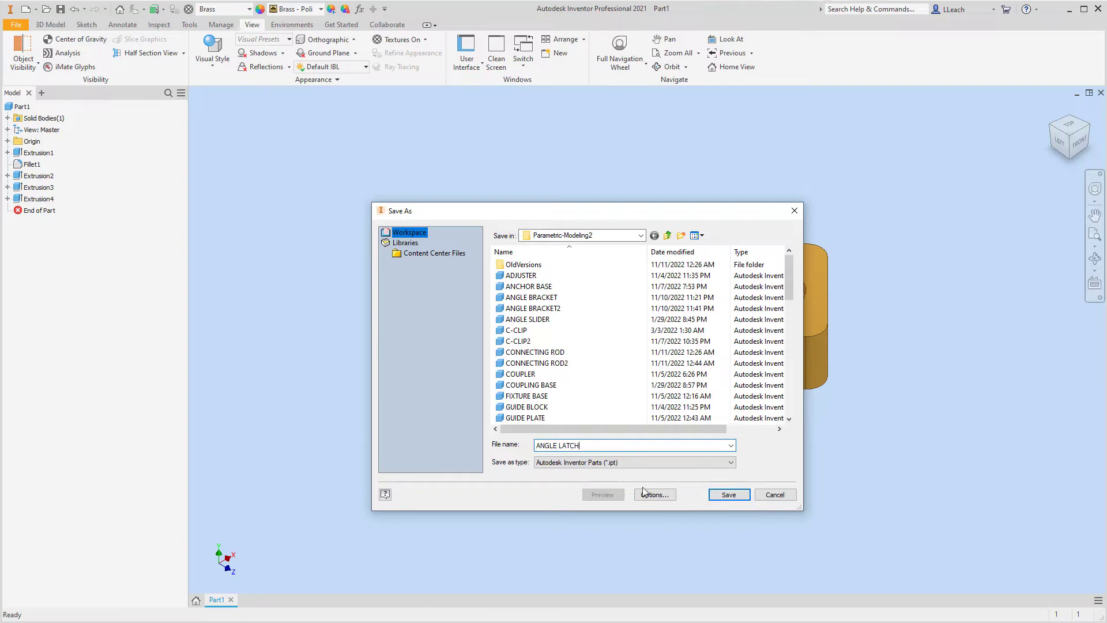
left_click(726, 493)
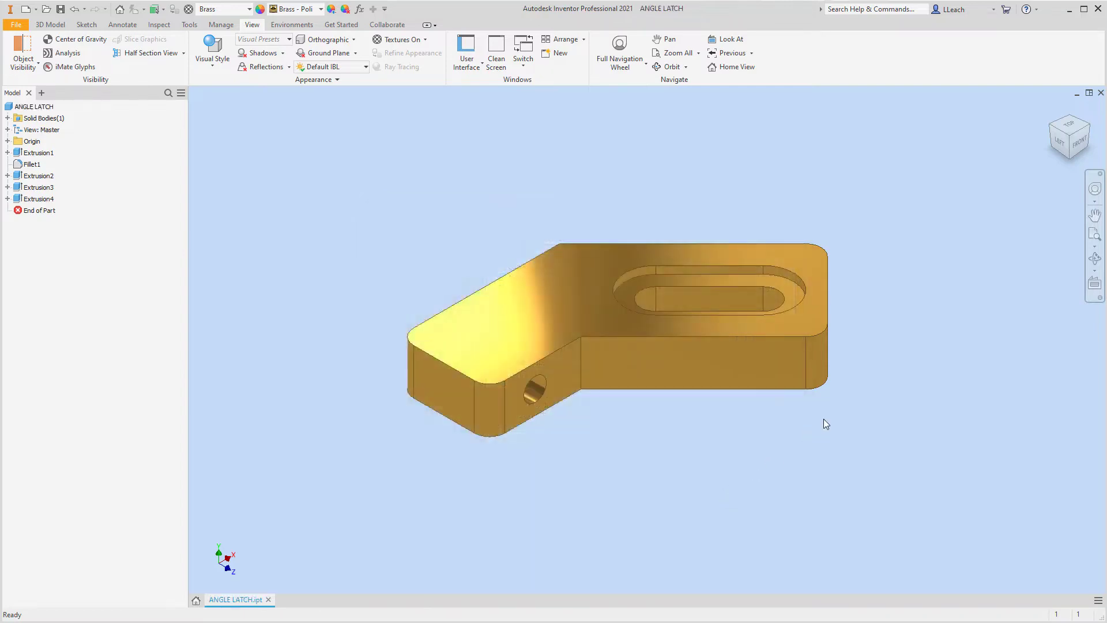